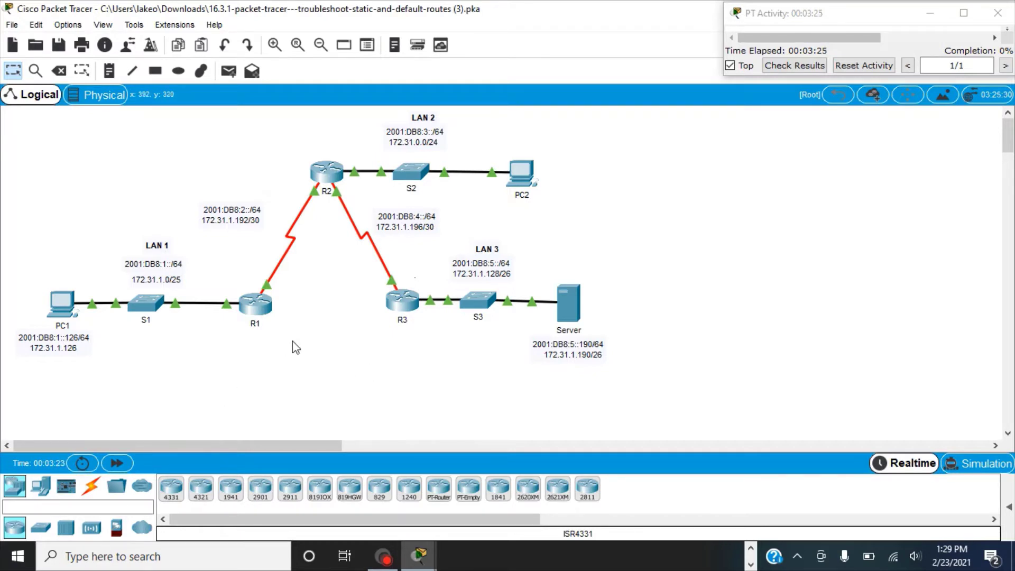
Open router R1's command line beside the topology, keep its window on top, and enter privileged EXEC mode with enable.
left_click(256, 304)
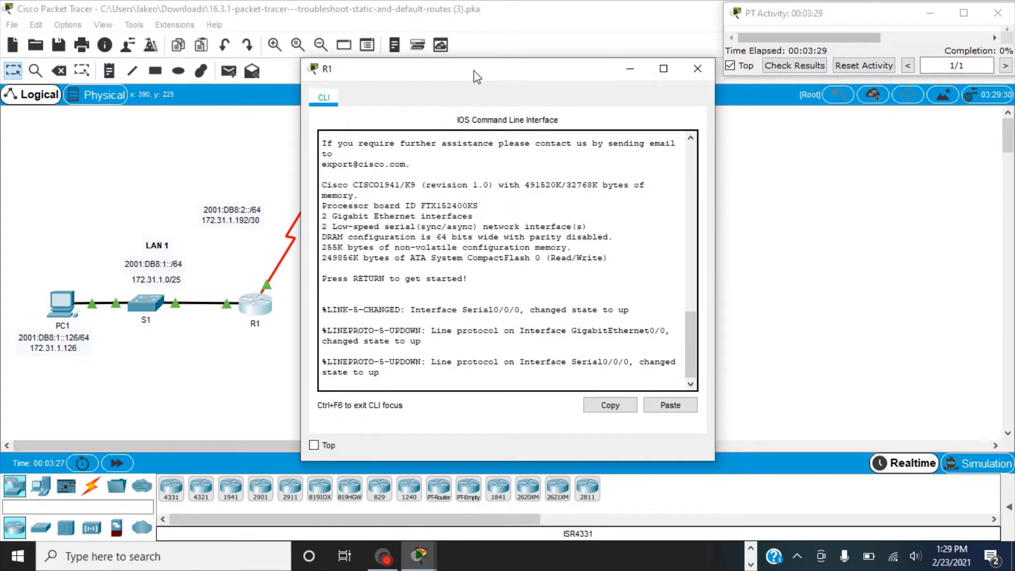
left_click_drag(475, 69, 771, 99)
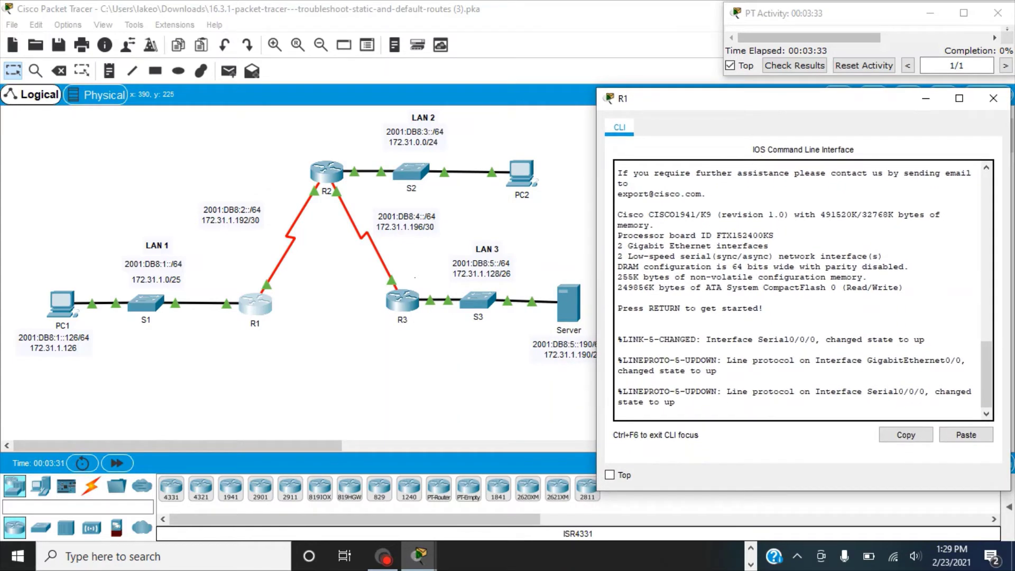
left_click(609, 476)
key("Return")
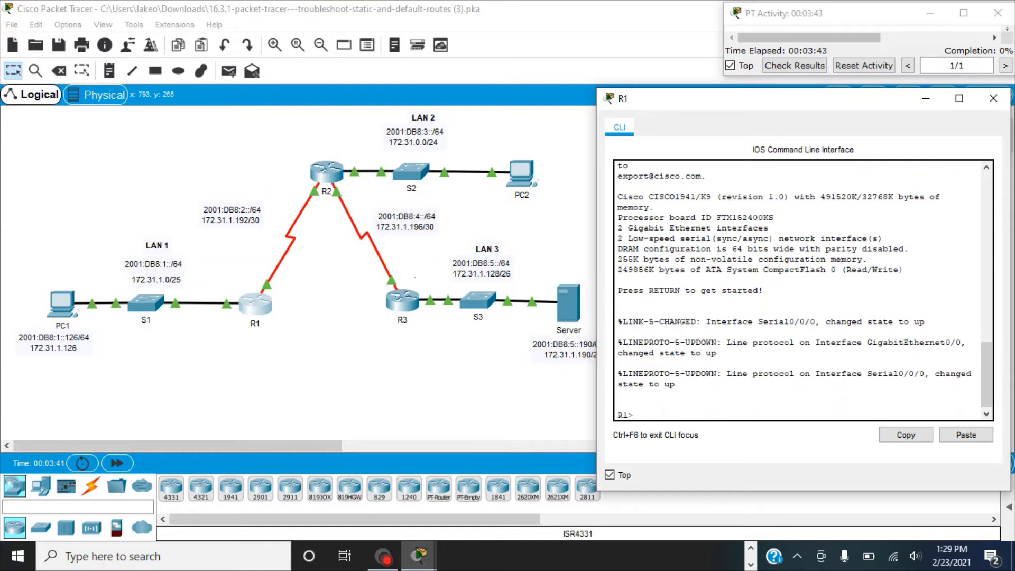
type("enable")
key("Return")
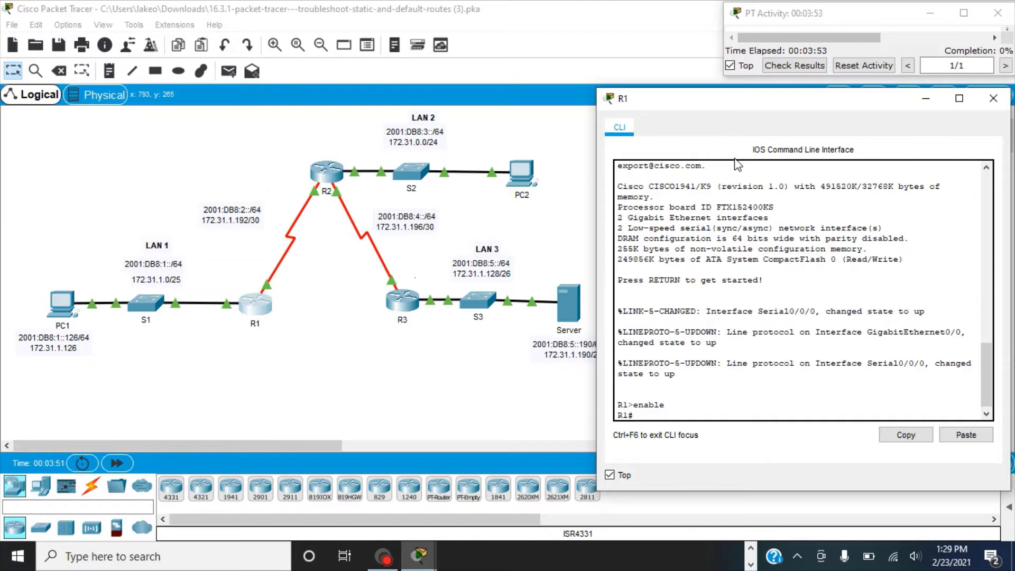
Display R1's IPv4 routing table with show ip route and compare its static default route with R2's interface addresses.
type("show ip route")
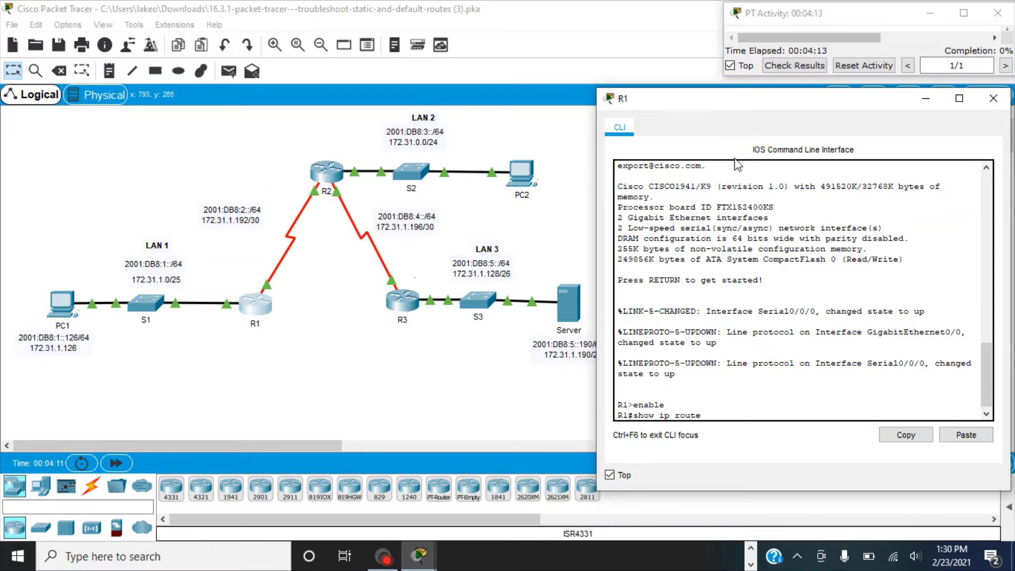
key("Return")
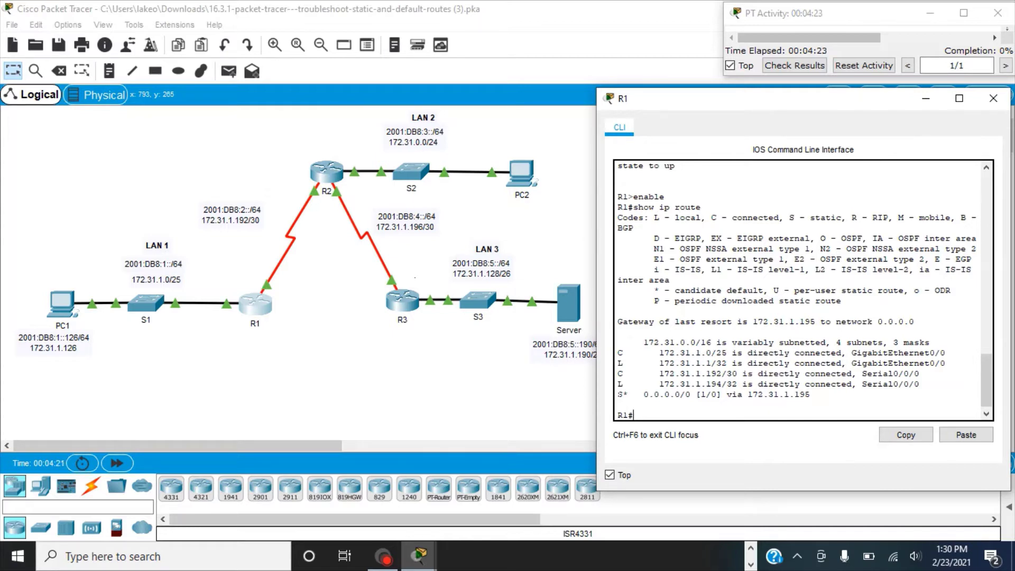
left_click_drag(618, 394, 812, 395)
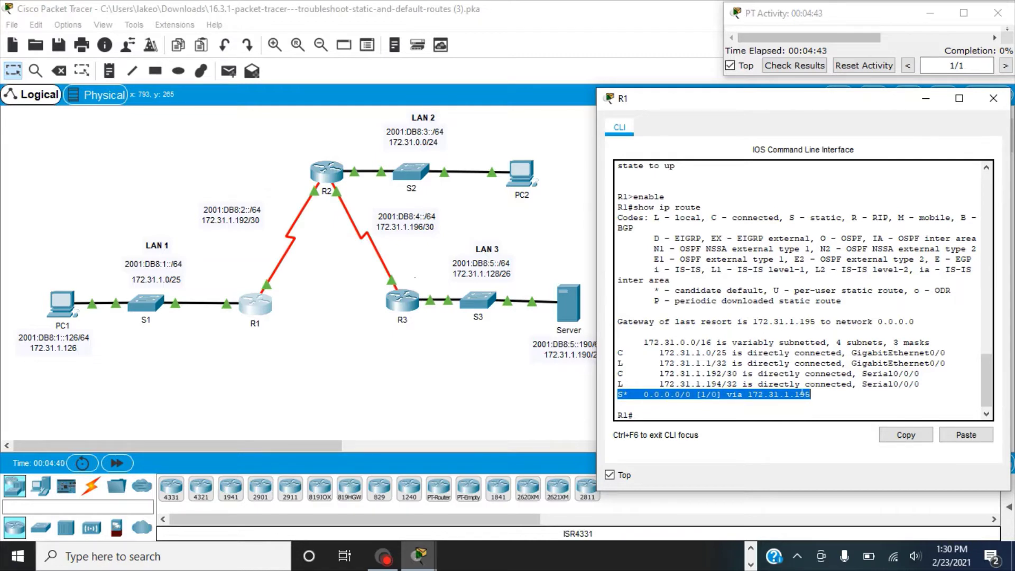
left_click(681, 394)
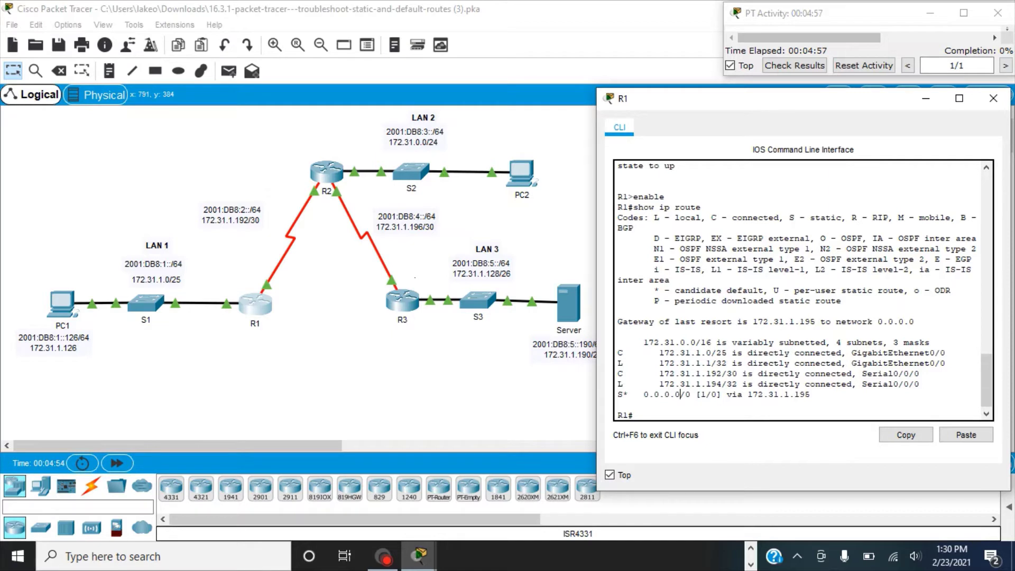
left_click_drag(810, 394, 618, 395)
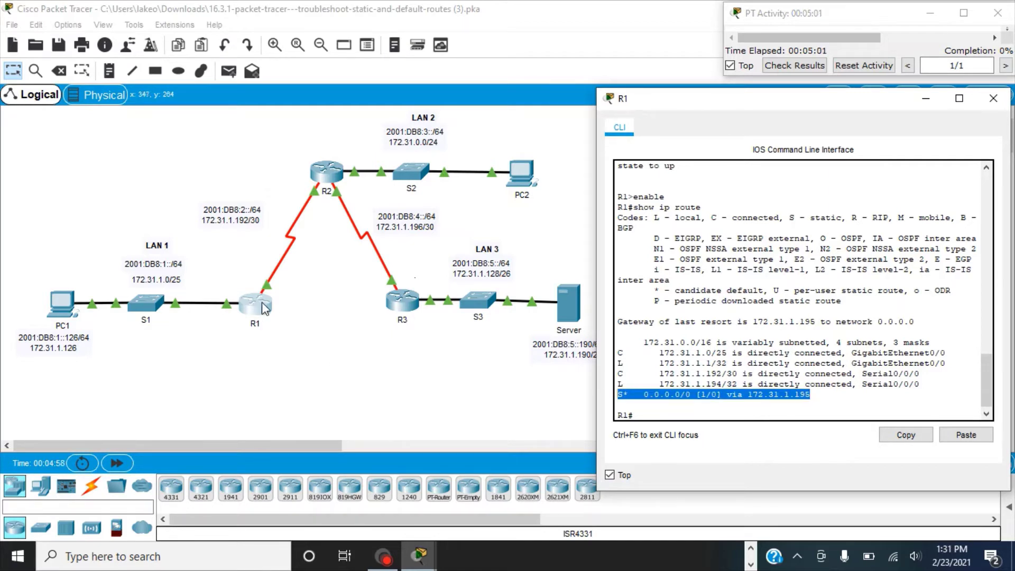
left_click(317, 300)
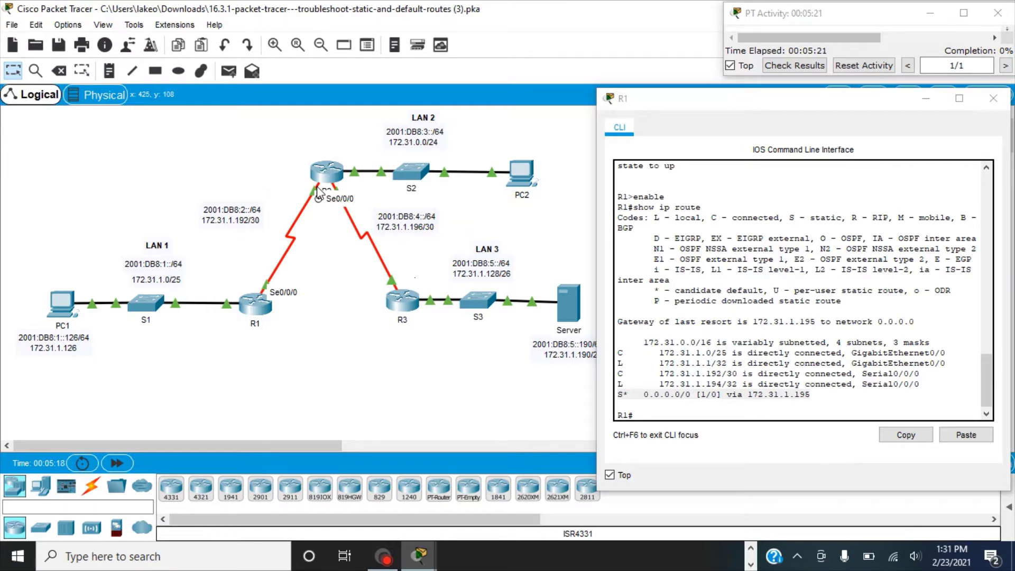
mouse_move(331, 176)
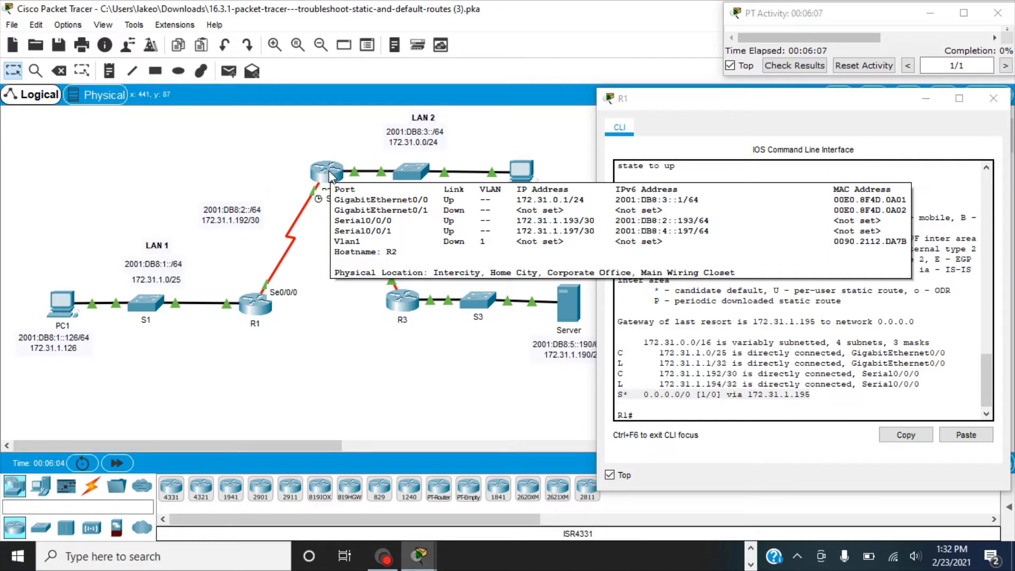
Enter global configuration mode on R1 and remove the default route 0.0.0.0 0.0.0.0 via 172.31.1.195.
left_click(655, 418)
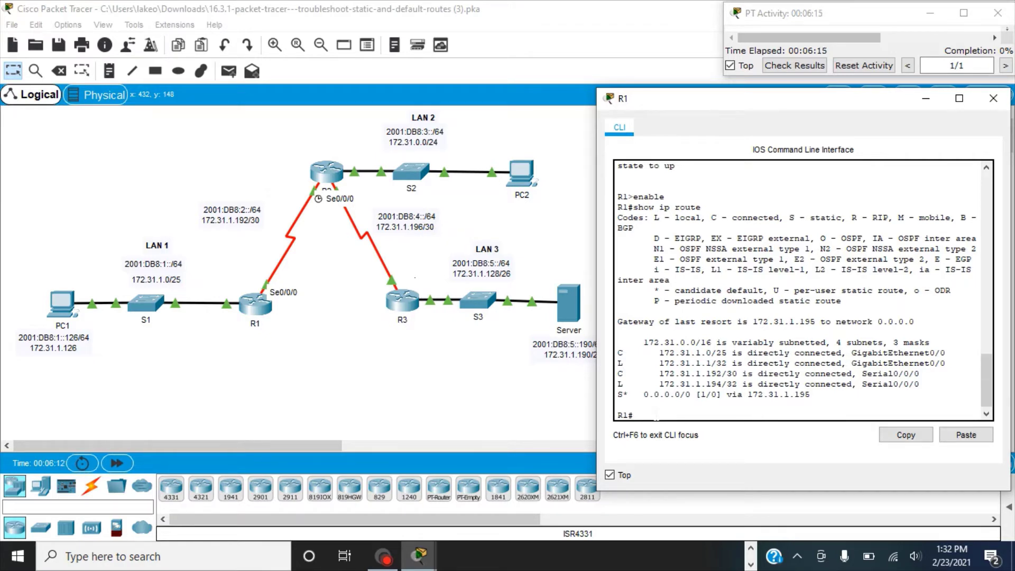
type("config terminal")
key("Return")
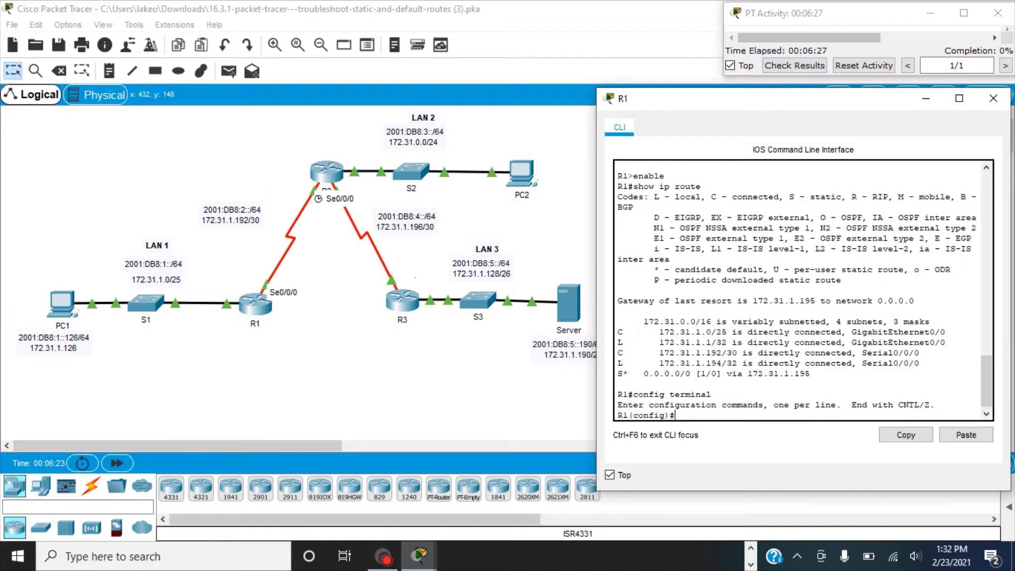
type("no ip route 0.0.0.0 0.0.0.0")
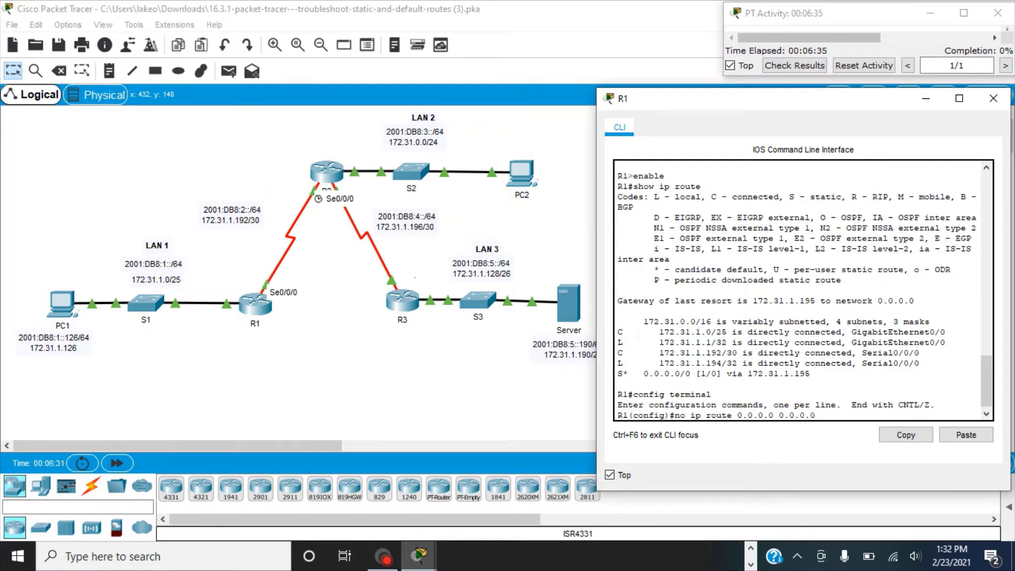
type(" 172.31.1.195")
key("Return")
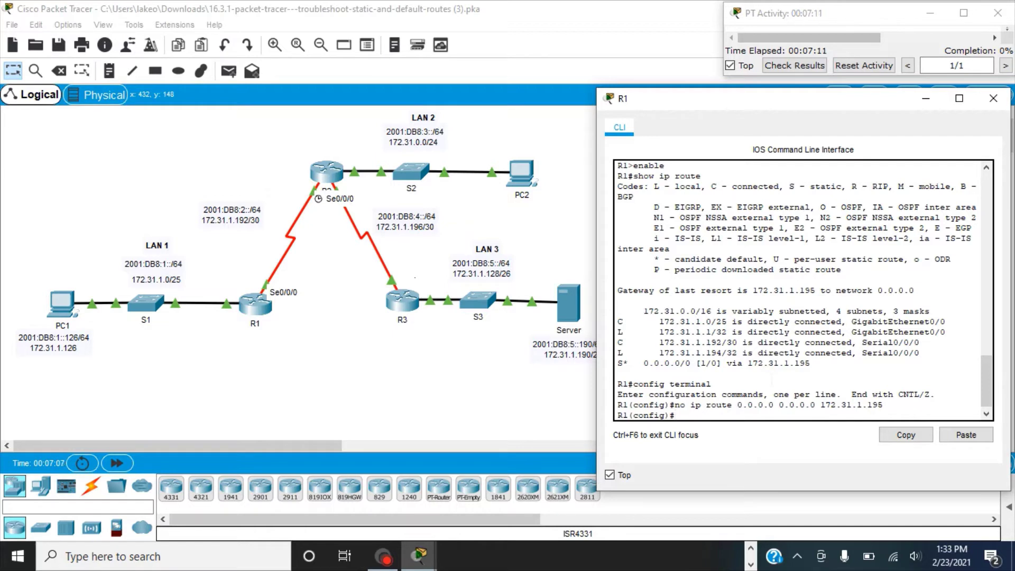
Add a default route 0.0.0.0 0.0.0.0 via 172.31.1.193 on R1, checking R2's address, and close R1's window.
type("ip route 0.0.0.0 0.0.0.0 172.31.1.")
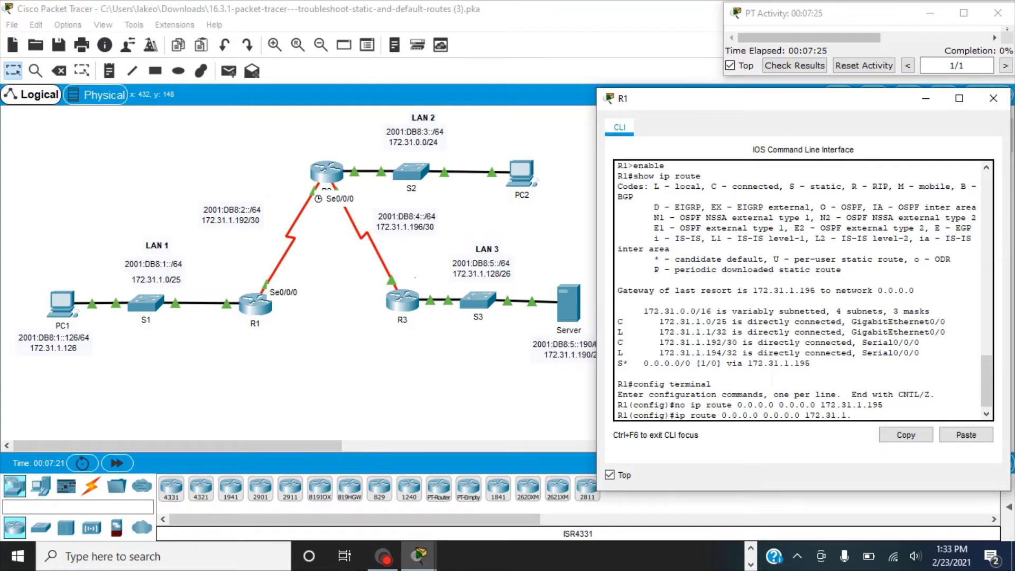
type("193")
left_click(391, 424)
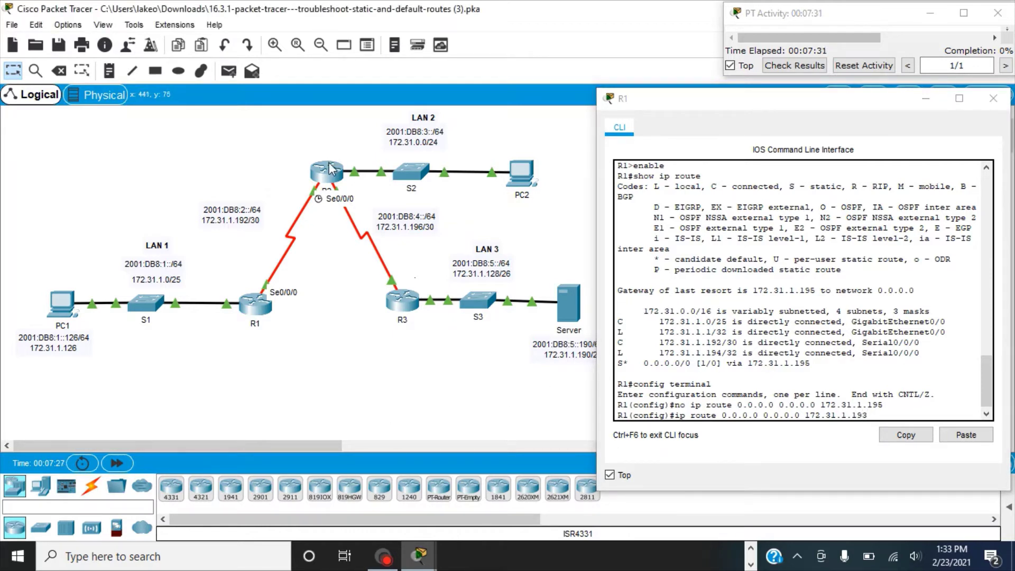
mouse_move(329, 175)
key("Return")
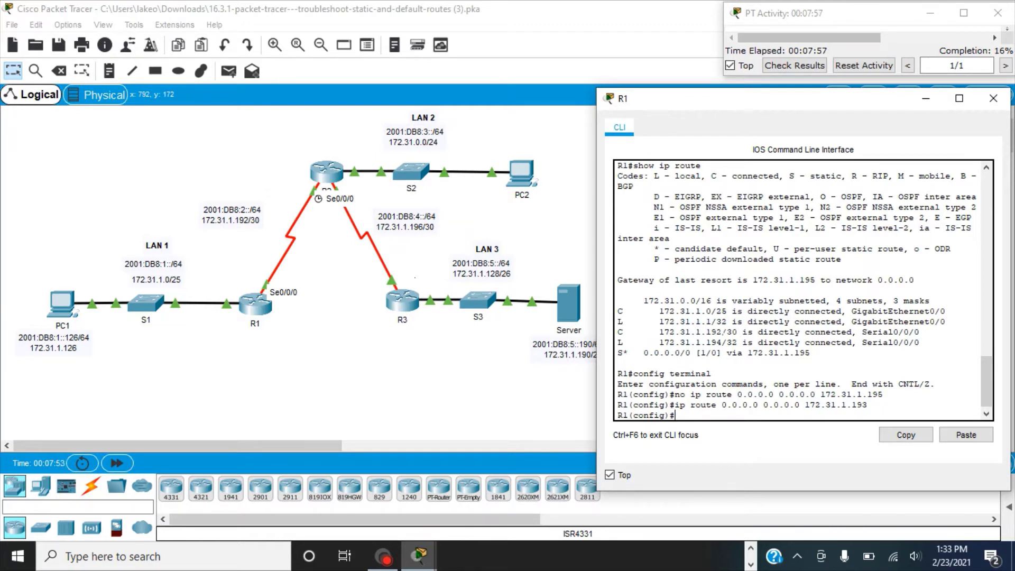
left_click(995, 101)
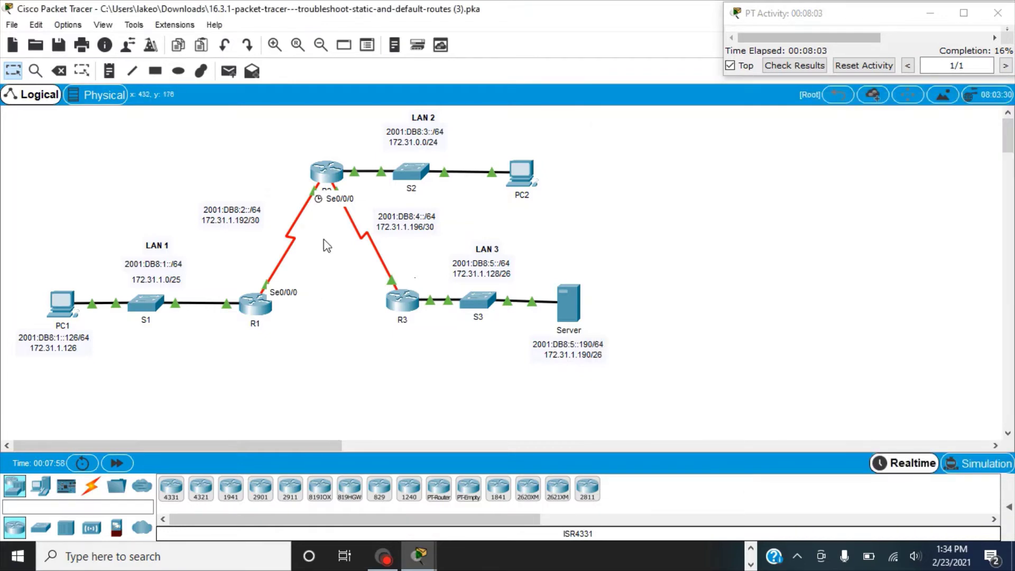
Open router R2's command line beside the topology, keep its window on top, and enter privileged EXEC mode.
left_click(328, 173)
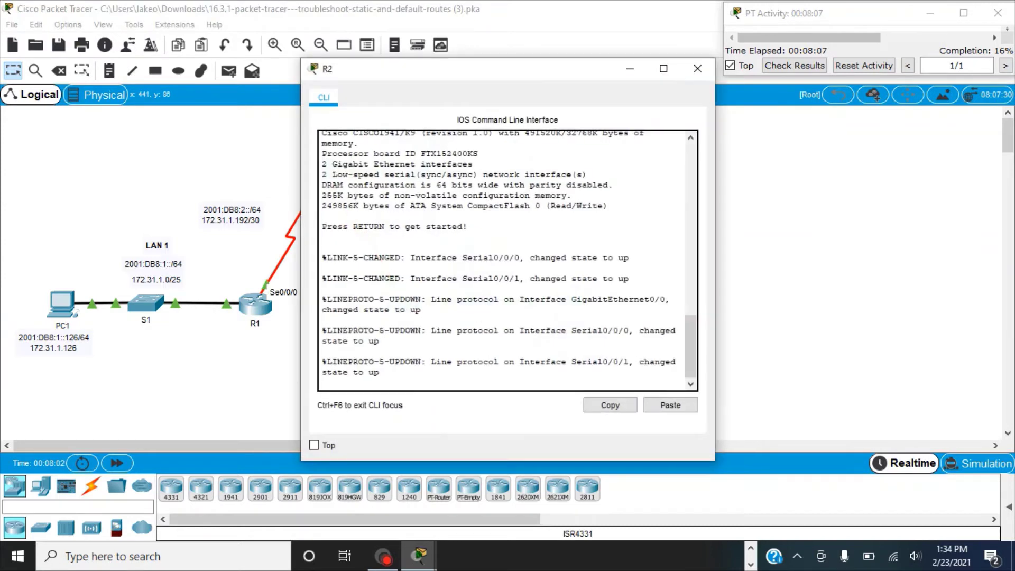
left_click_drag(462, 71, 765, 108)
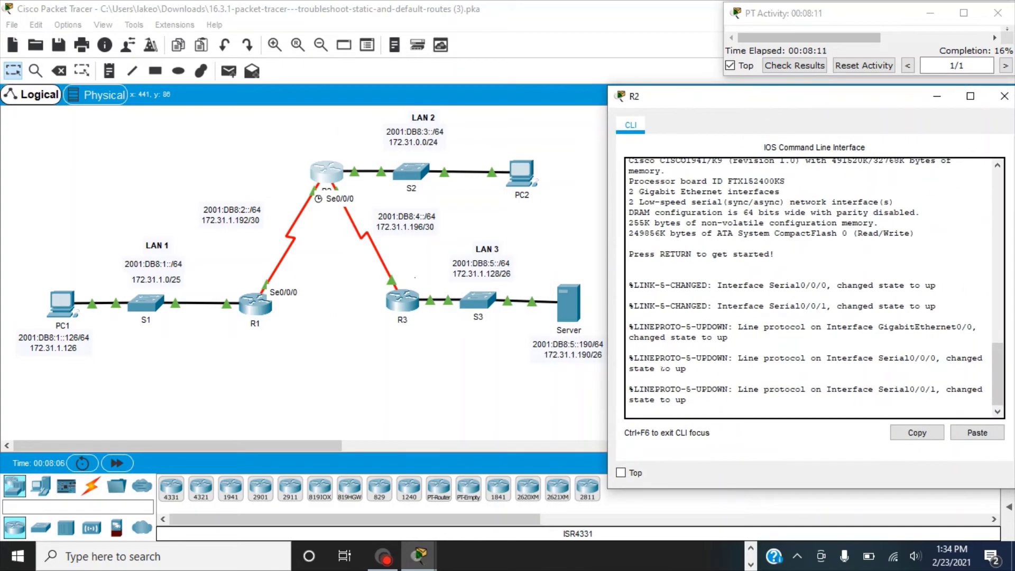
left_click(621, 473)
key("Return")
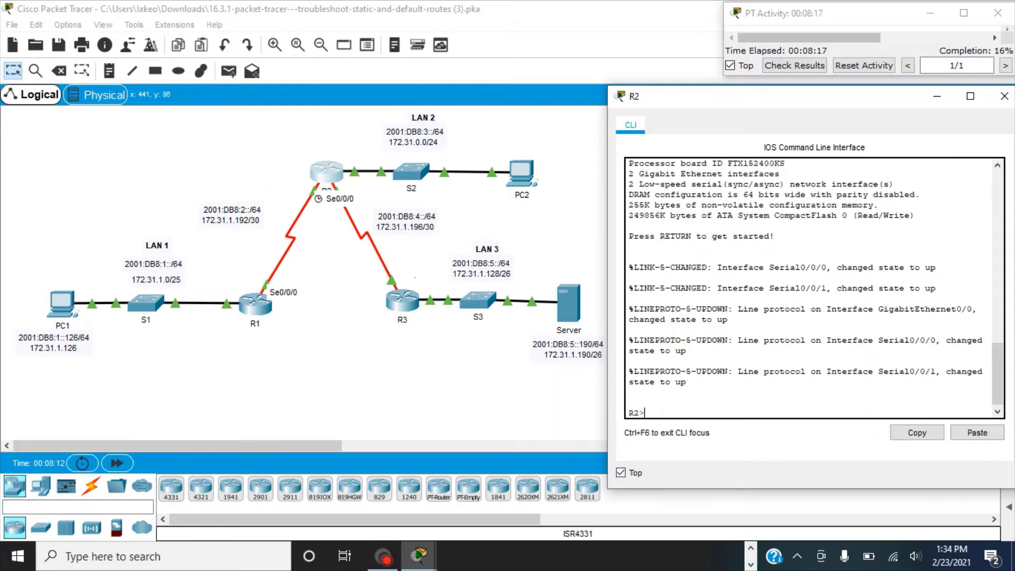
type("enable")
key("Return")
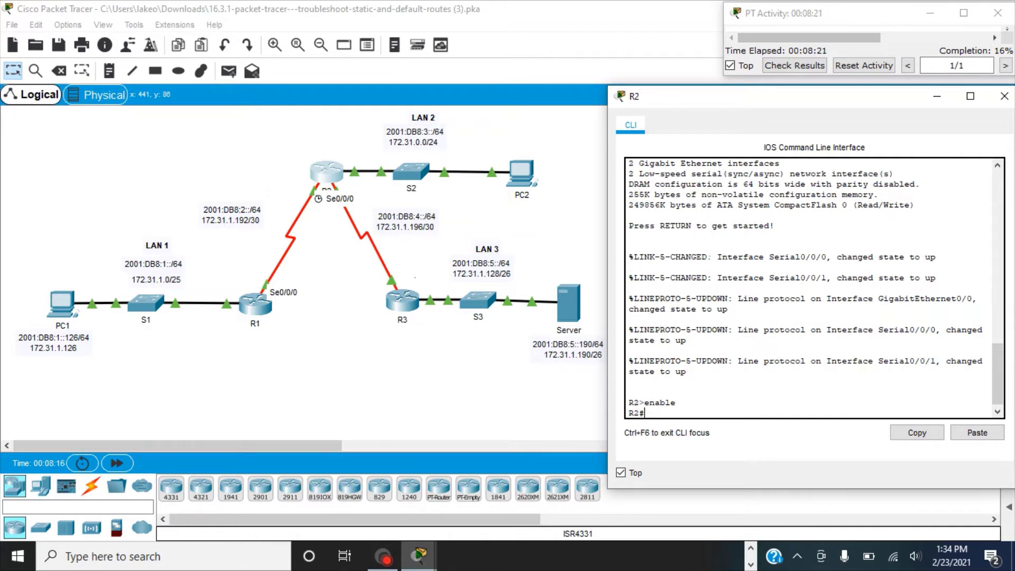
Display R2's IPv4 routing table and compare the static route to 172.31.1.0/25 with R1's interface addresses.
type("show ip route")
key("Return")
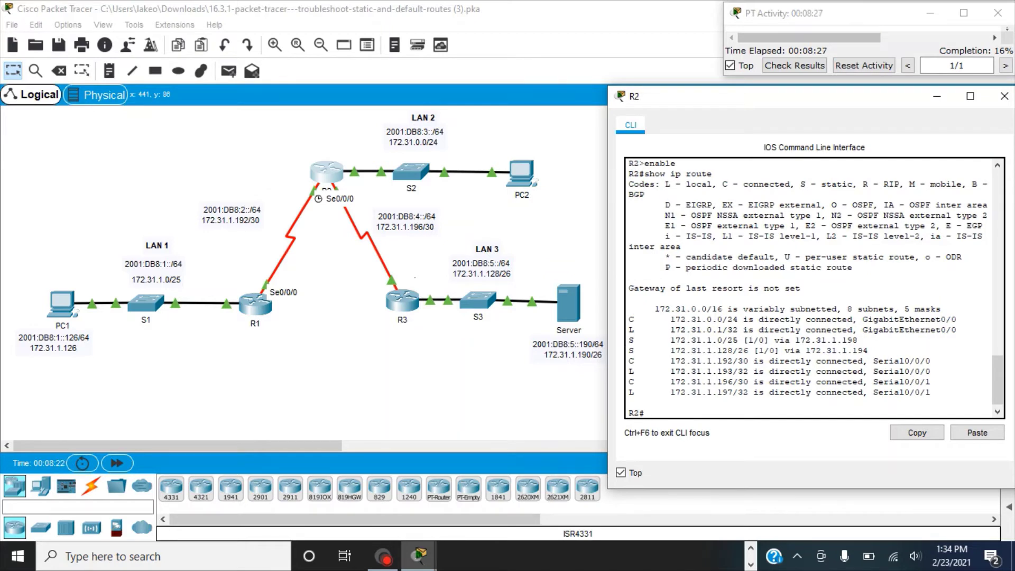
left_click_drag(958, 329, 858, 340)
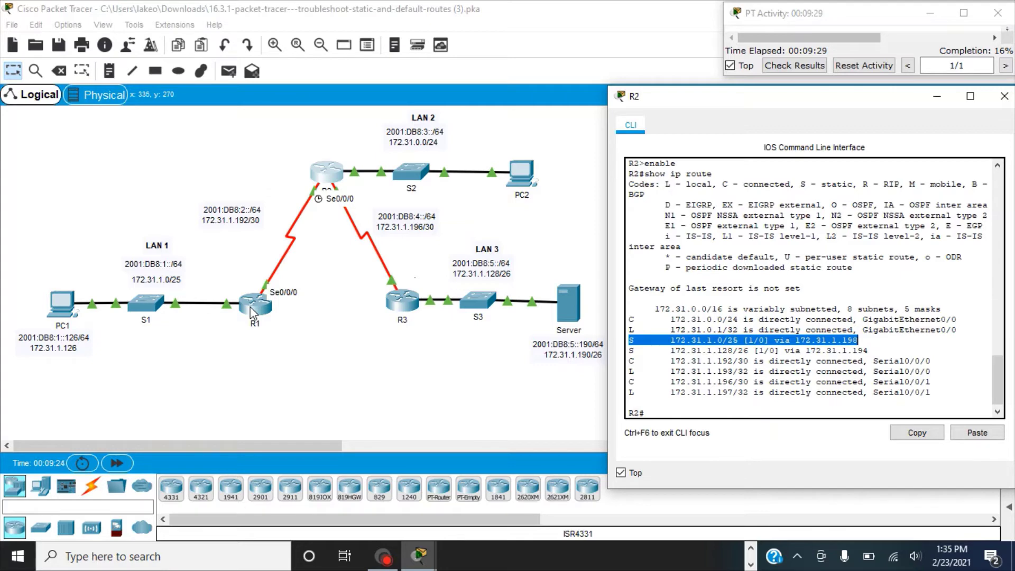
left_click(272, 344)
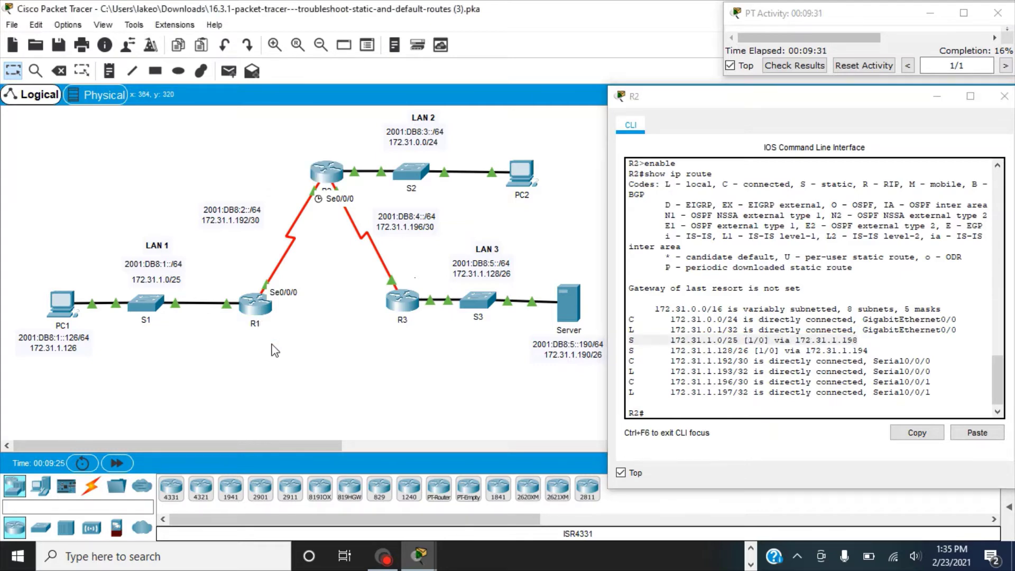
left_click(259, 309)
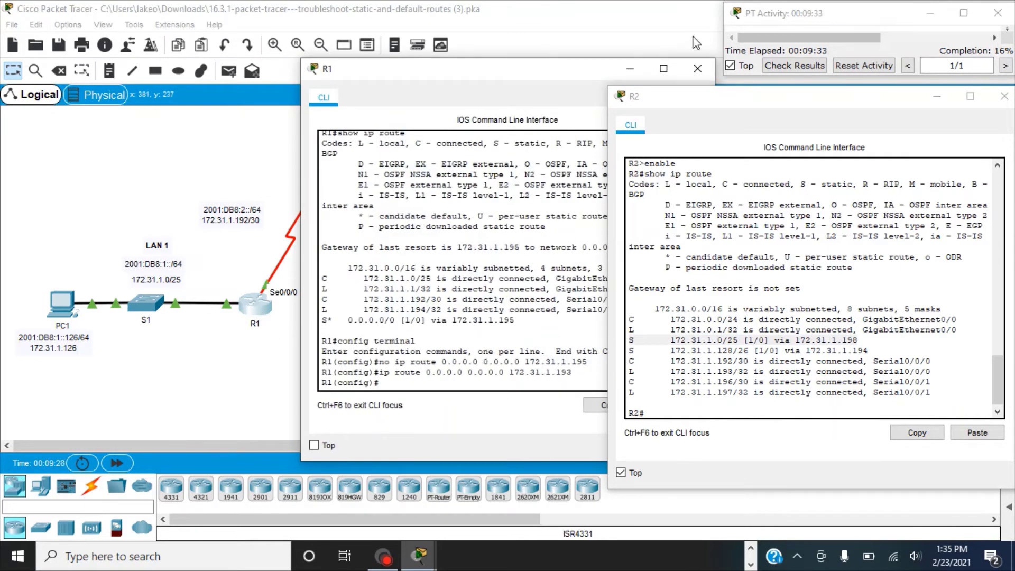
left_click(697, 67)
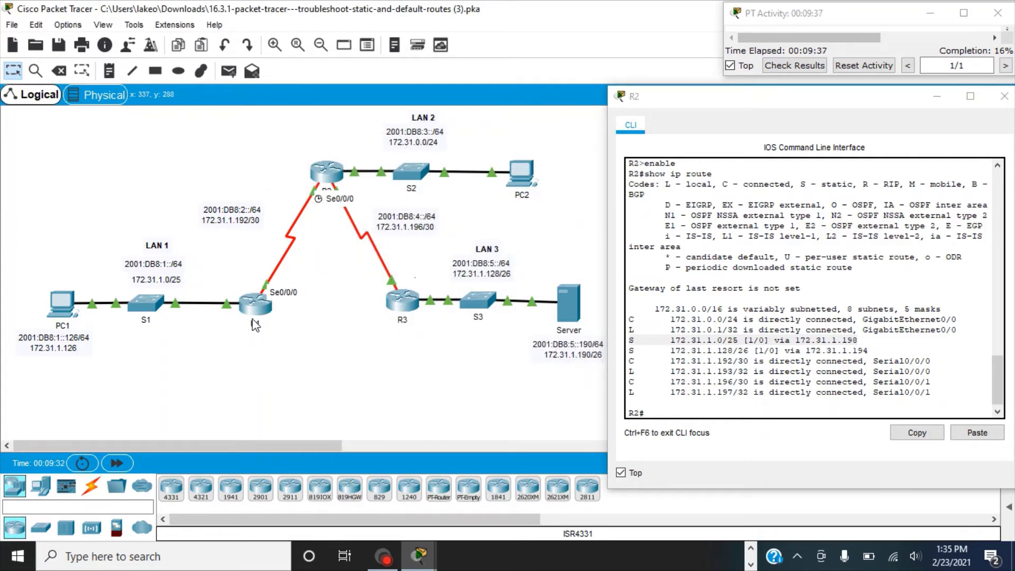
mouse_move(258, 310)
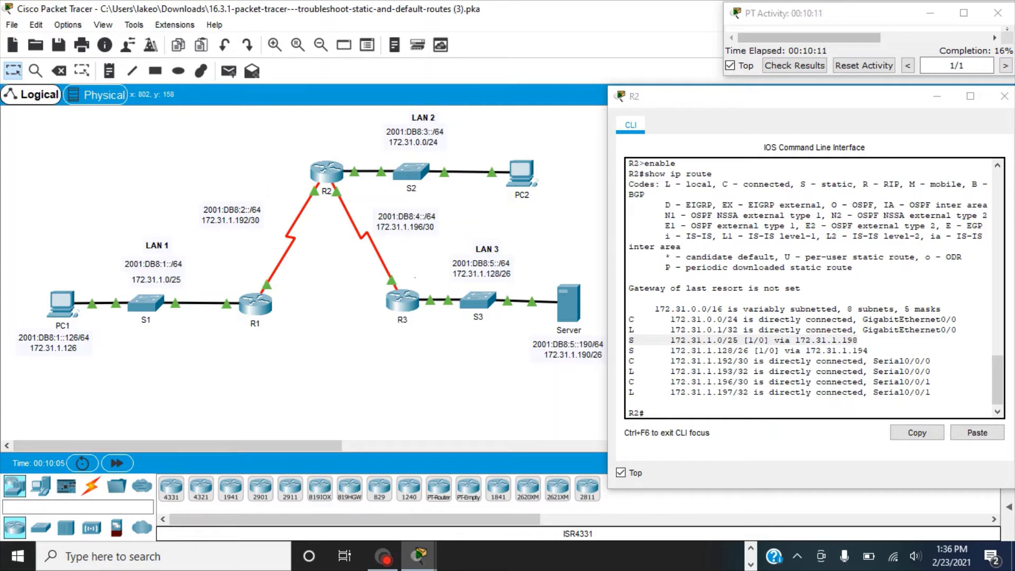
left_click(651, 416)
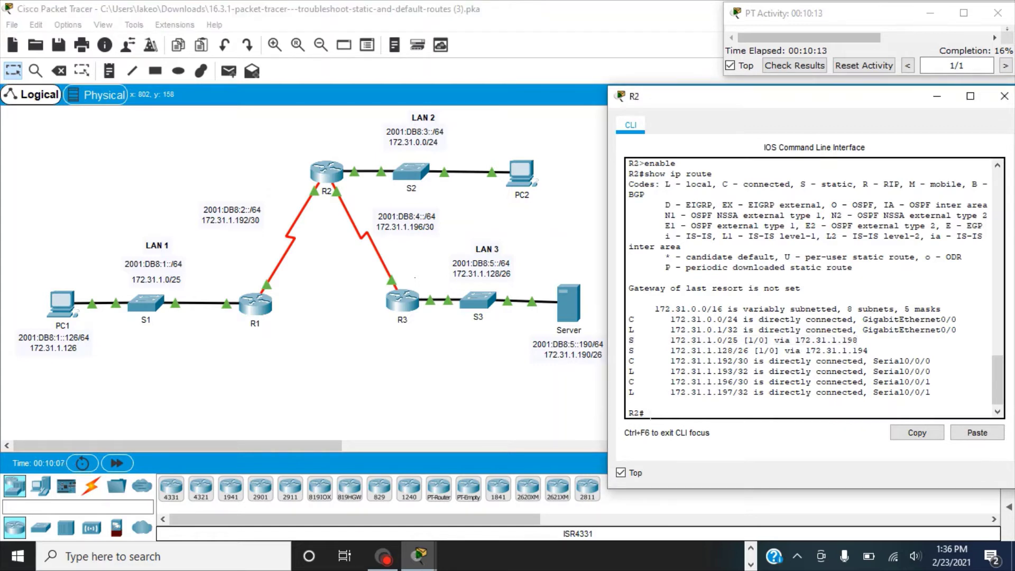
type("no ip route")
key("BackSpace")
key("BackSpace")
key("BackSpace")
key("BackSpace")
key("BackSpace")
key("BackSpace")
key("BackSpace")
key("BackSpace")
key("BackSpace")
key("BackSpace")
key("BackSpace")
Enter global configuration mode on R2 and begin the command no ip route 172.31.1.0 with the mask's first three octets, 255.255.255.
type("config t")
key("Return")
type("no")
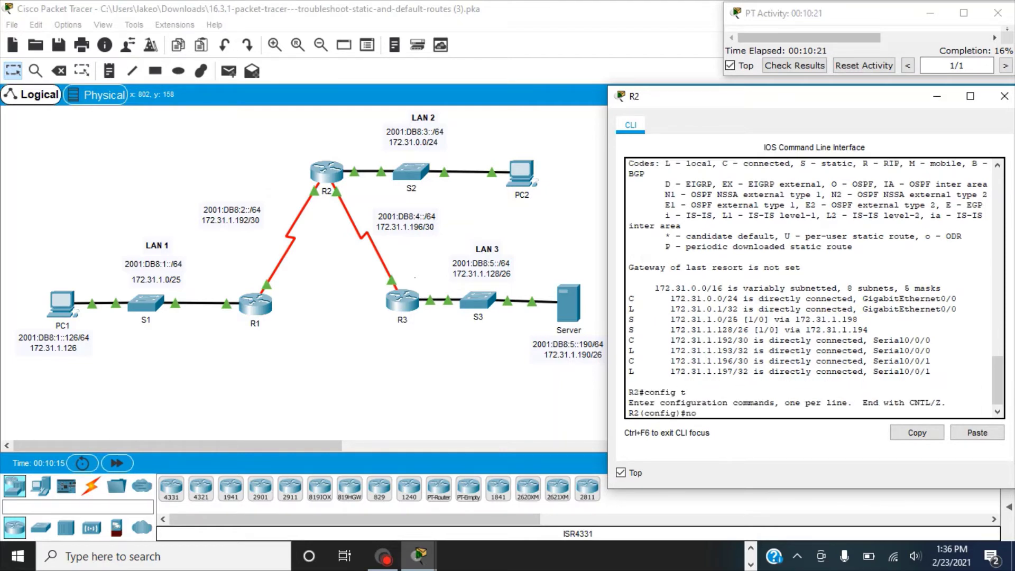
type(" ip route 172.31.1.0 25")
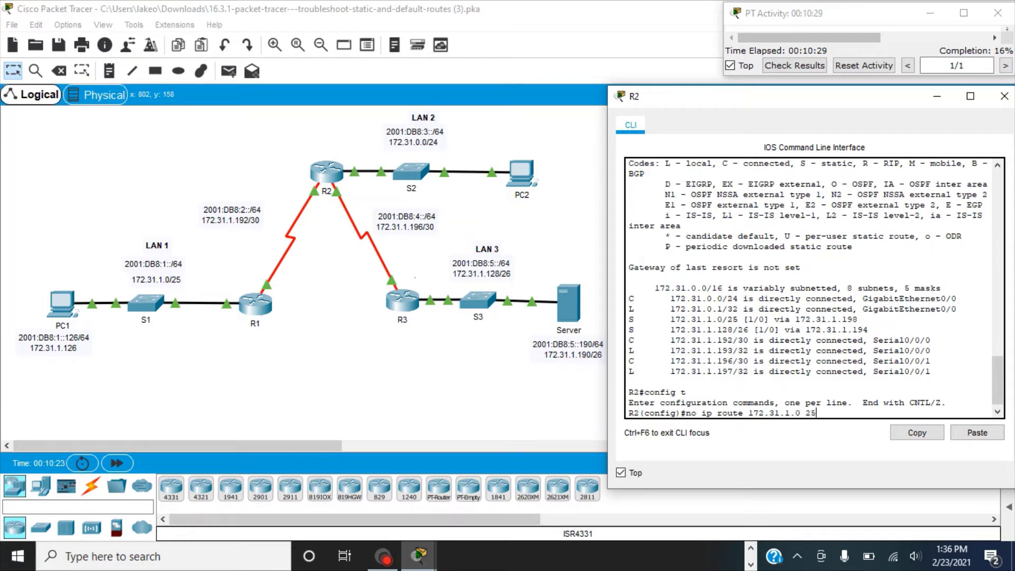
type("5.255.255")
Open the Windows Calculator and, in Programmer mode, enter the binary value 10000000 to read its decimal equivalent for the mask's last octet.
left_click(106, 556)
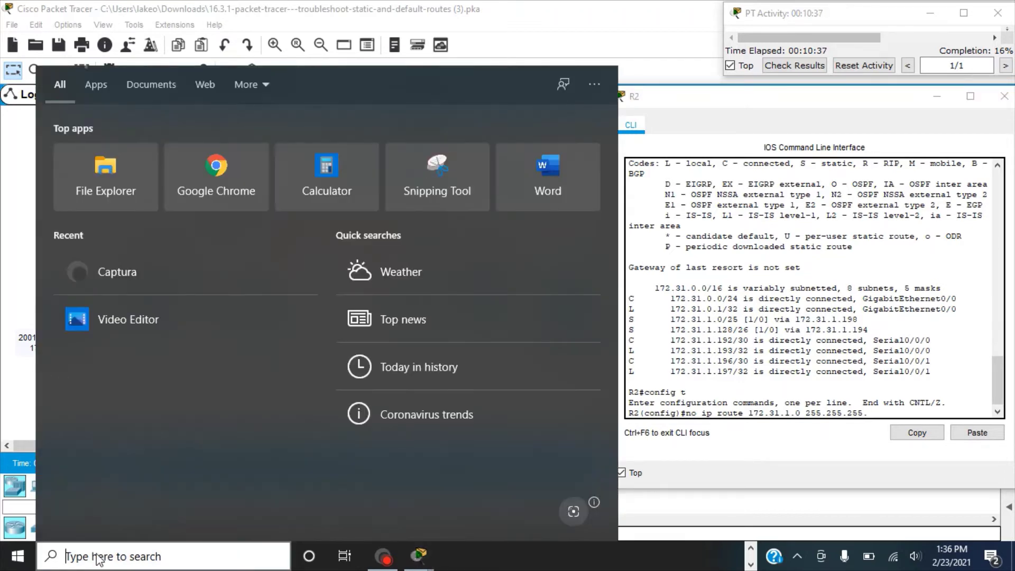
type("cal")
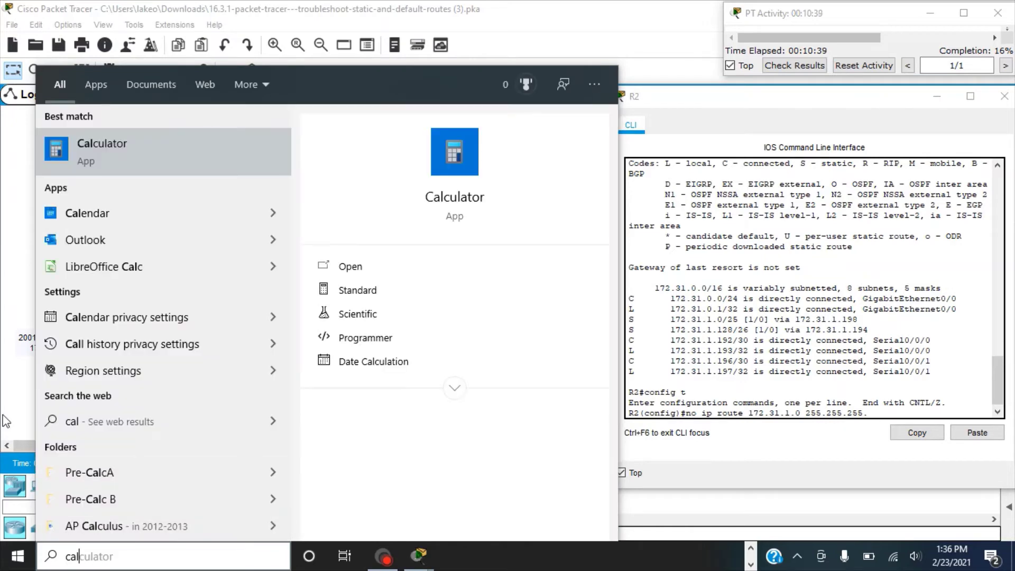
left_click(173, 147)
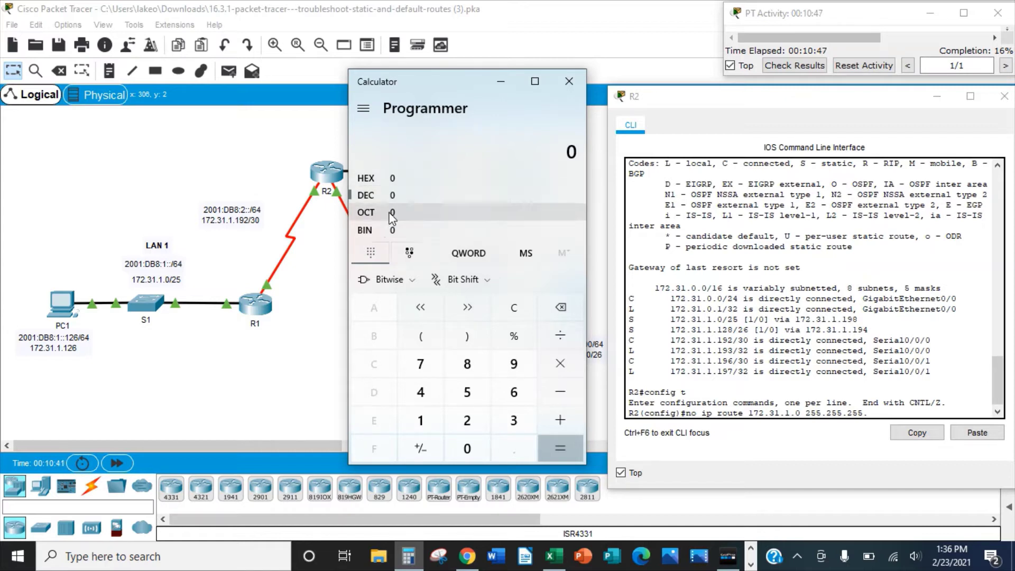
left_click(364, 238)
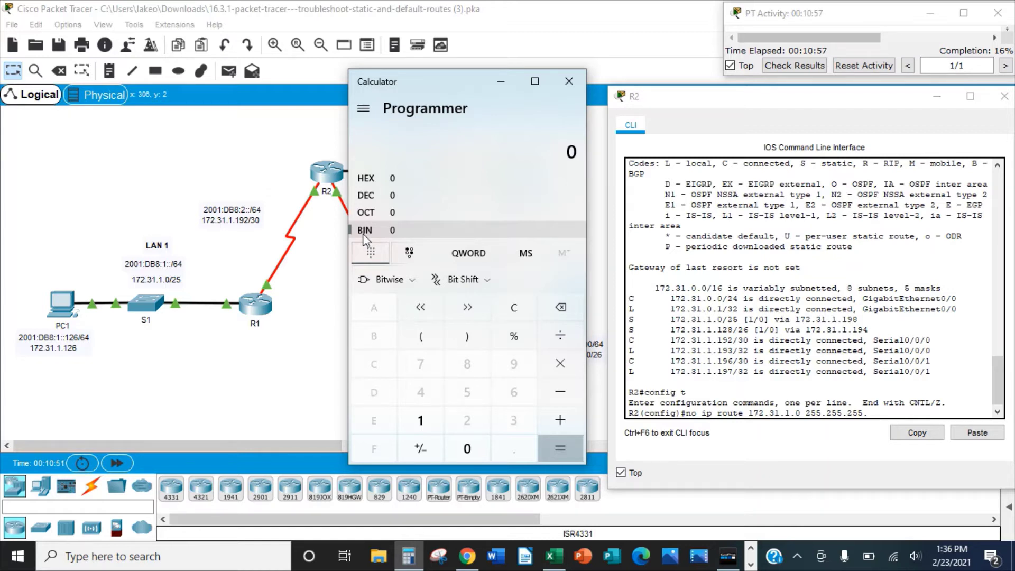
left_click(418, 421)
left_click(465, 449)
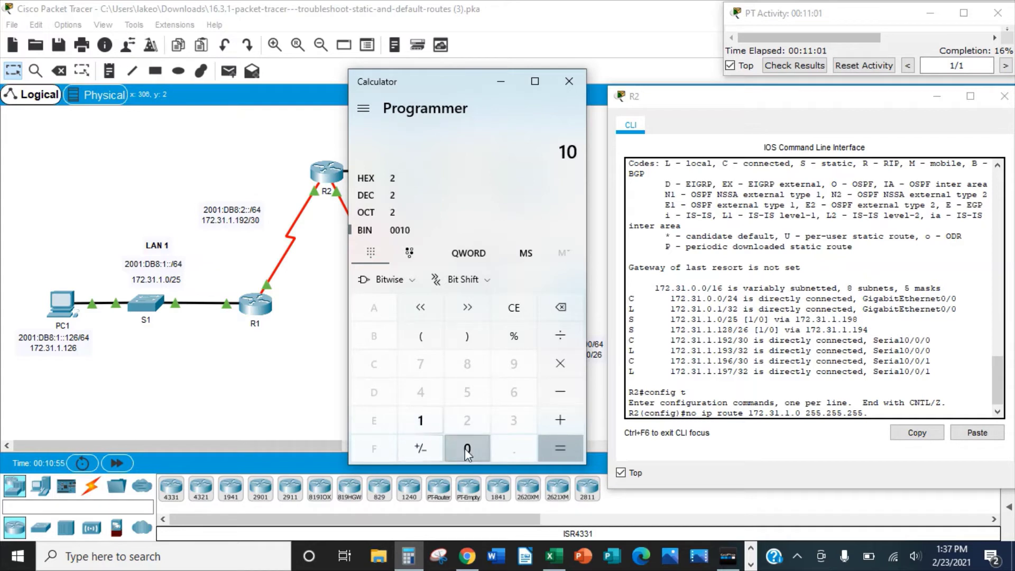
left_click(465, 449)
left_click(465, 449)
left_click(465, 449)
left_click(465, 448)
left_click(465, 448)
left_click(465, 449)
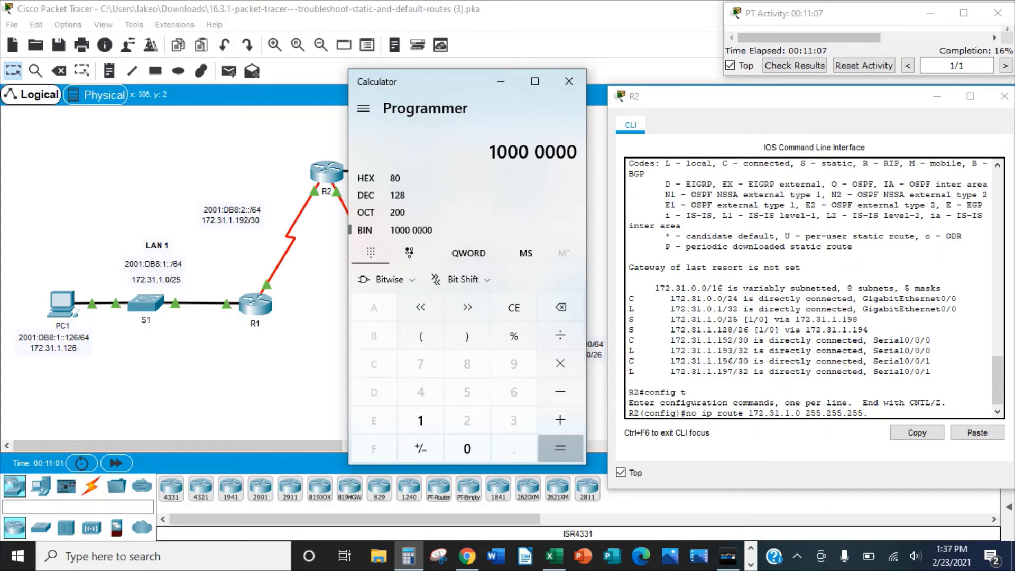
Back in R2's command line, try to remove the static route to 172.31.1.0 255.255.255.128 via 172.31.1.194.
left_click(872, 415)
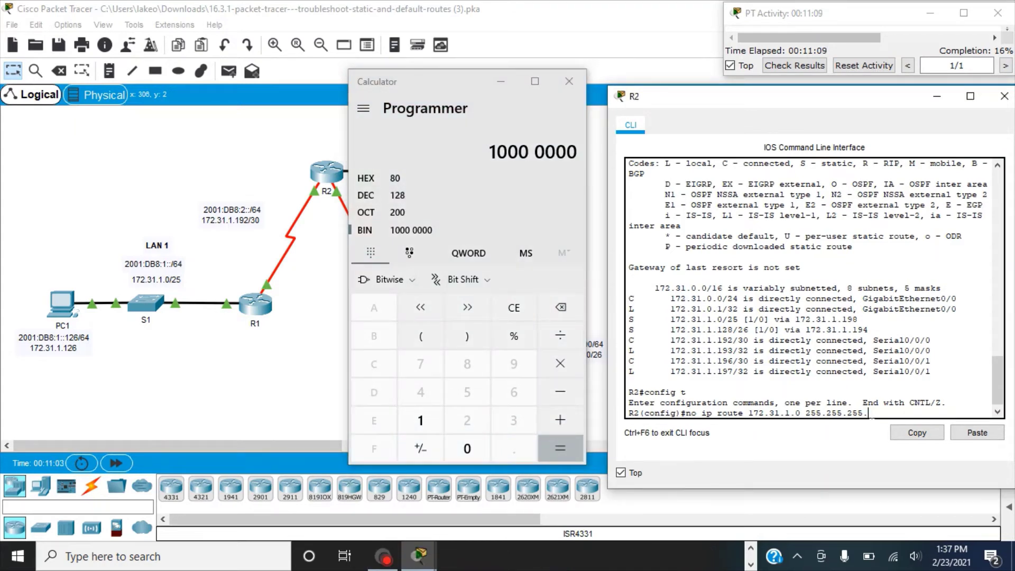
type("128")
left_click(316, 375)
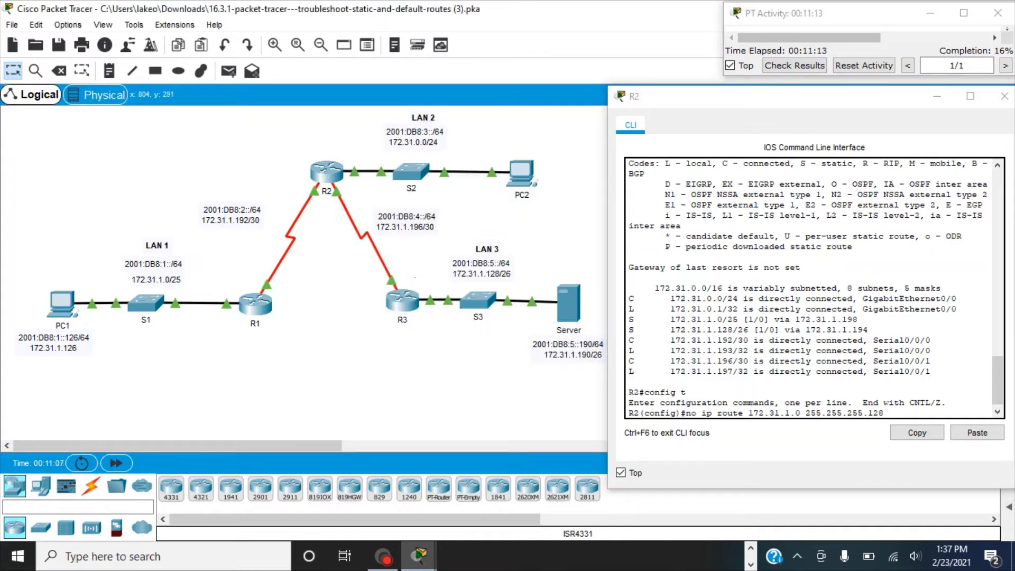
left_click(888, 414)
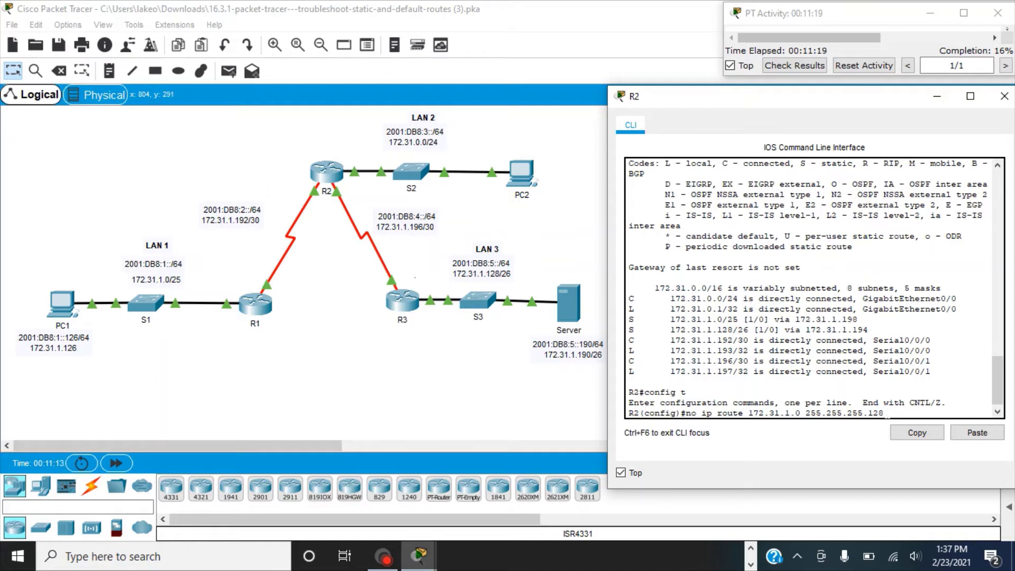
type("172.31.1.194")
key("Return")
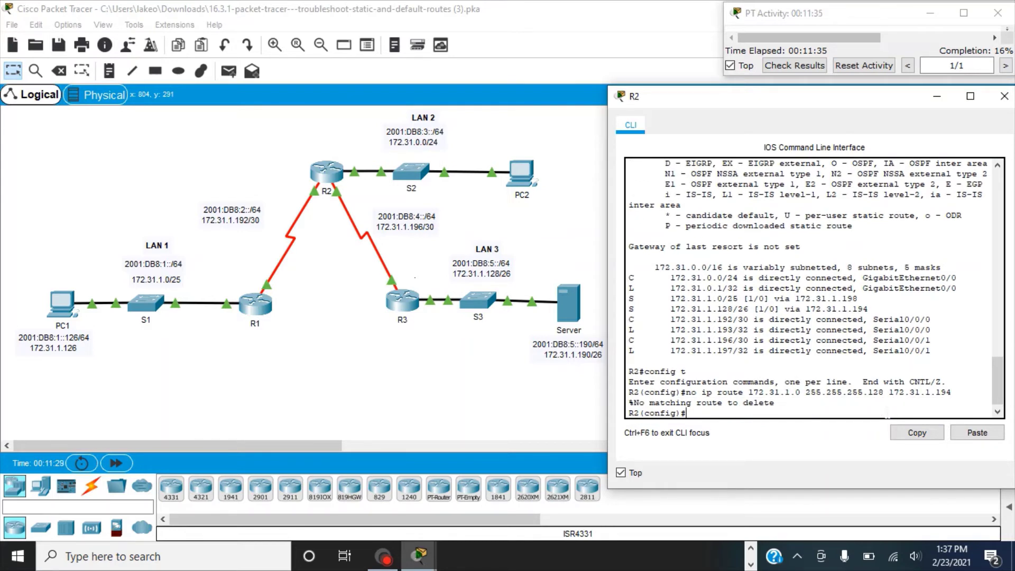
Reissue the route removal on R2 for 172.31.1.0 255.255.255.128 with the next hop corrected to 172.31.1.198.
key("Up")
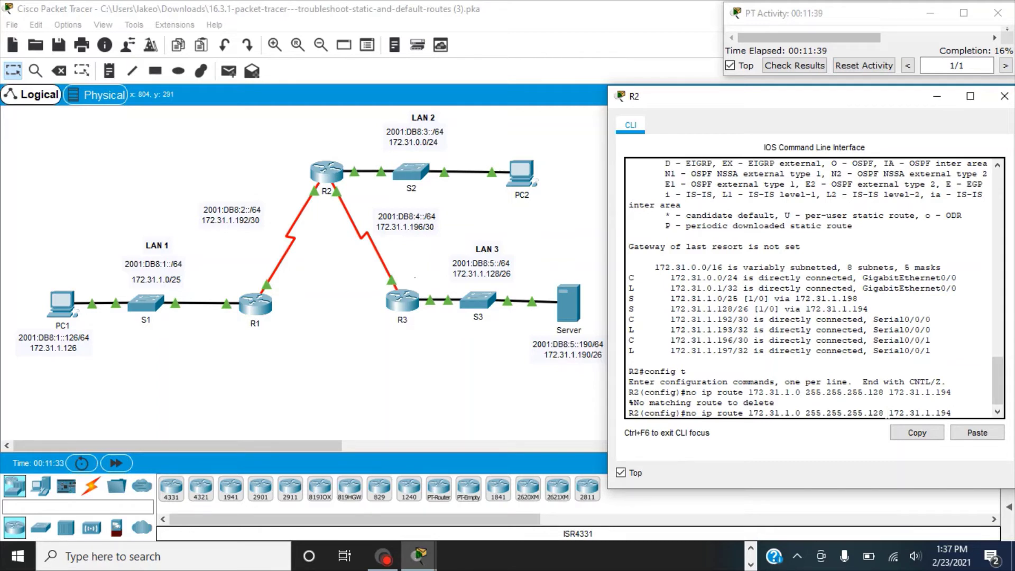
key("BackSpace")
type("8")
key("Return")
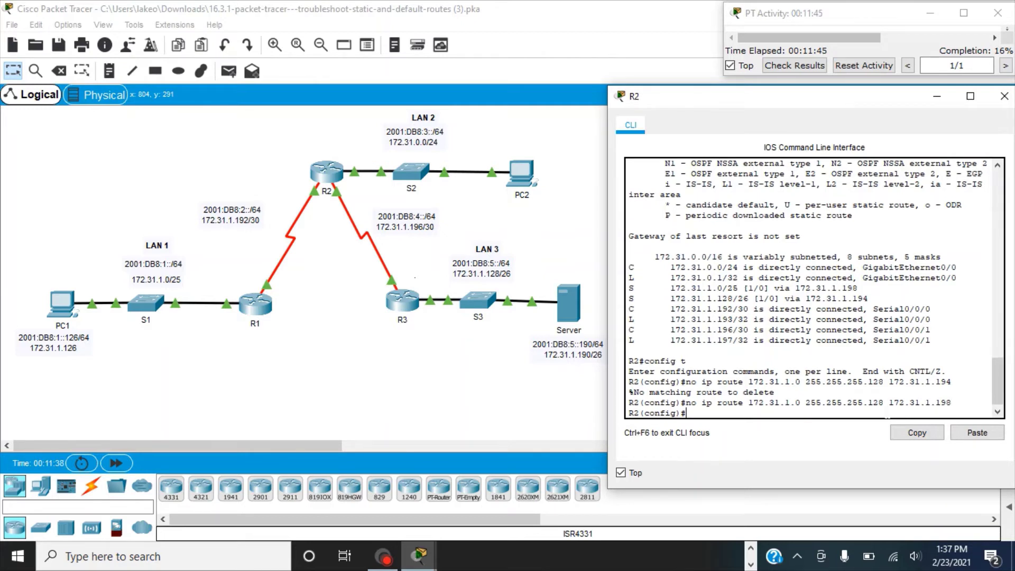
Add a static route on R2 to 172.31.1.0 255.255.255.128 via next hop 172.31.1.194.
type("ip route ")
type("172")
type(".31.1.12")
type("8")
key("BackSpace")
key("BackSpace")
key("BackSpace")
type("0")
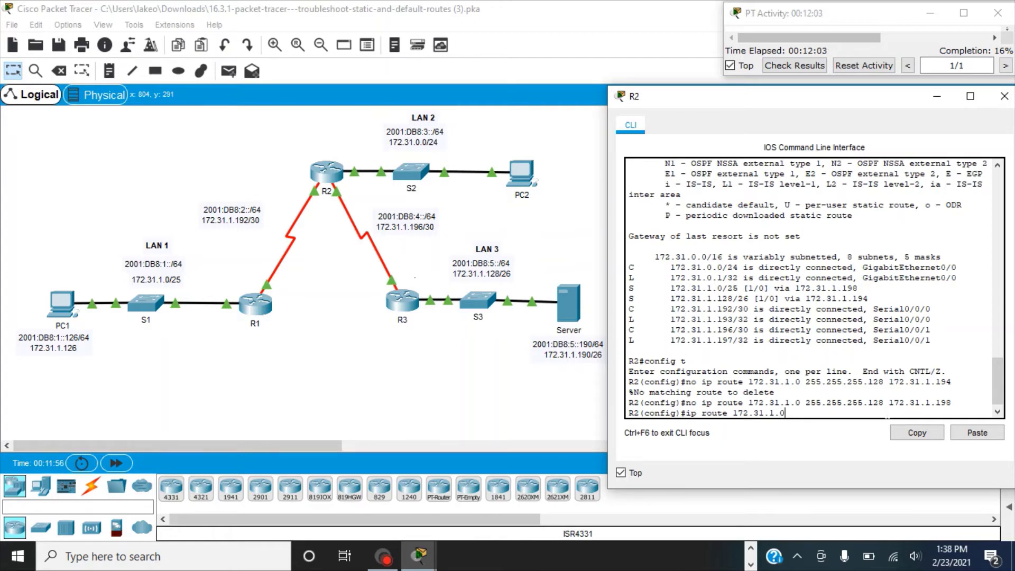
type("255.255.255")
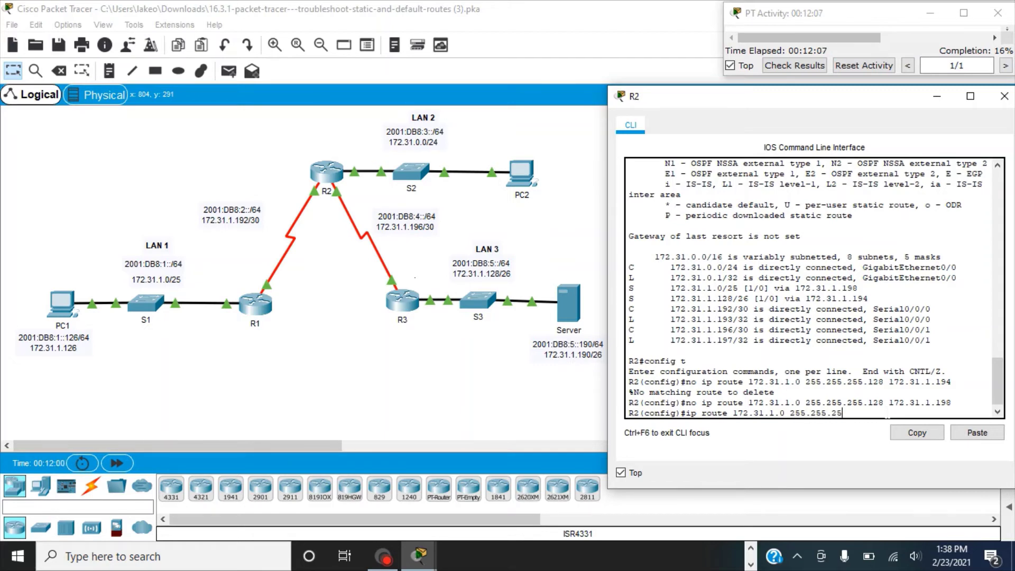
type(".128 172.31.1.194")
key("Return")
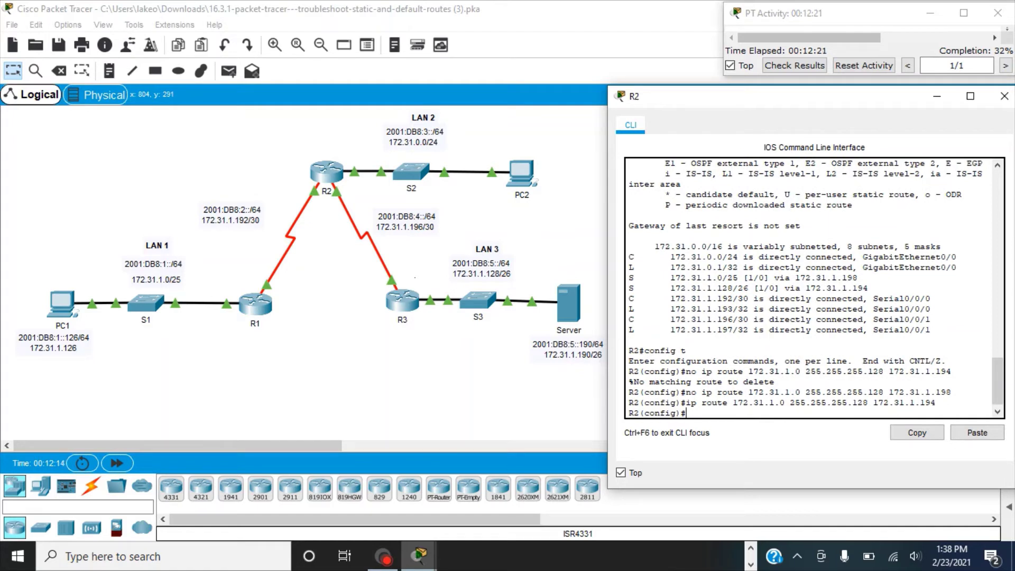
Check the LAN 3 route against the R2-R3 link, and remove R2's static route to 172.31.1.128 255.255.255.192 via 172.31.1.194.
left_click_drag(868, 288, 624, 294)
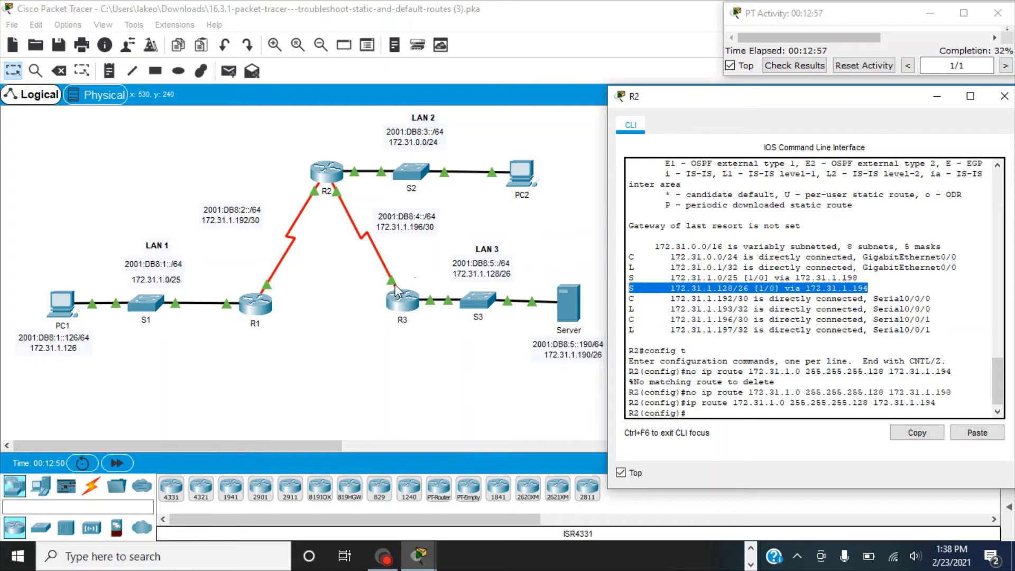
left_click(341, 324)
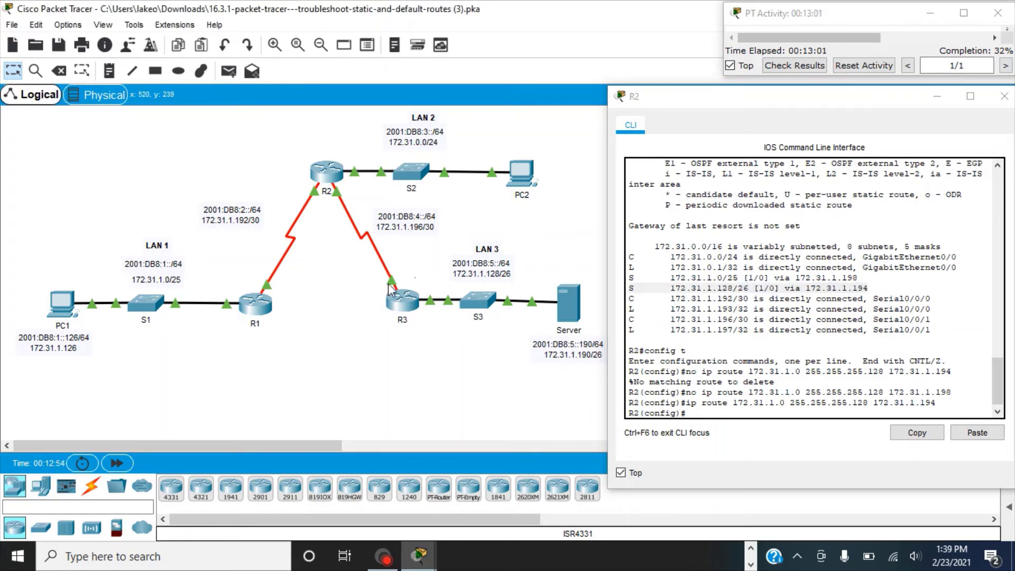
mouse_move(395, 287)
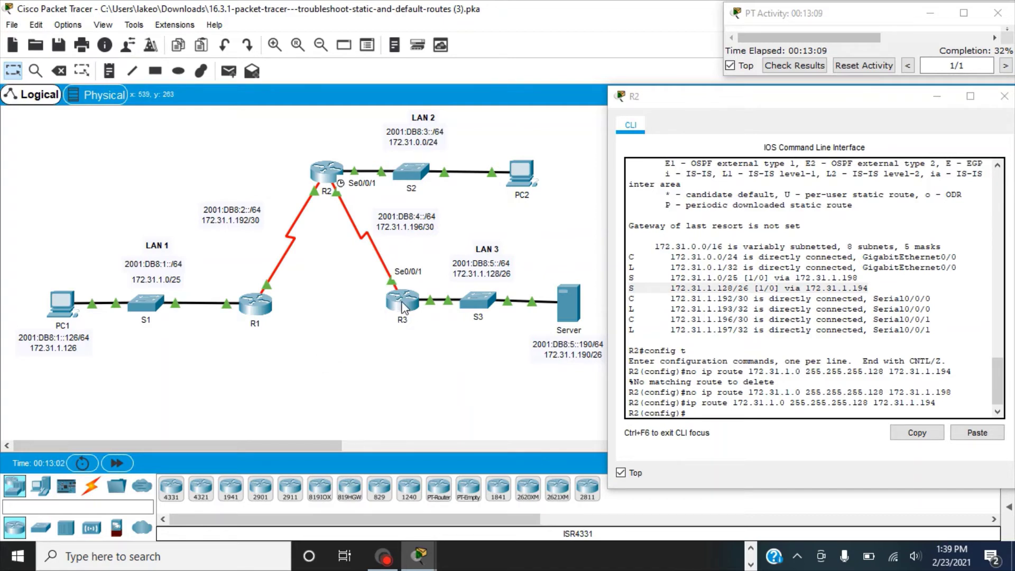
mouse_move(402, 305)
left_click(718, 414)
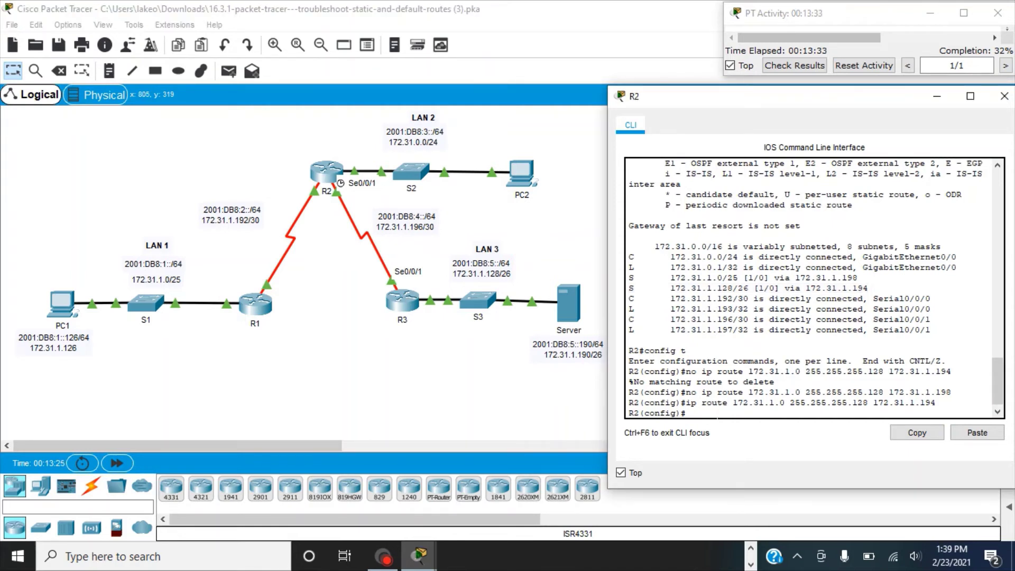
type("no ip route 172.31.1.12")
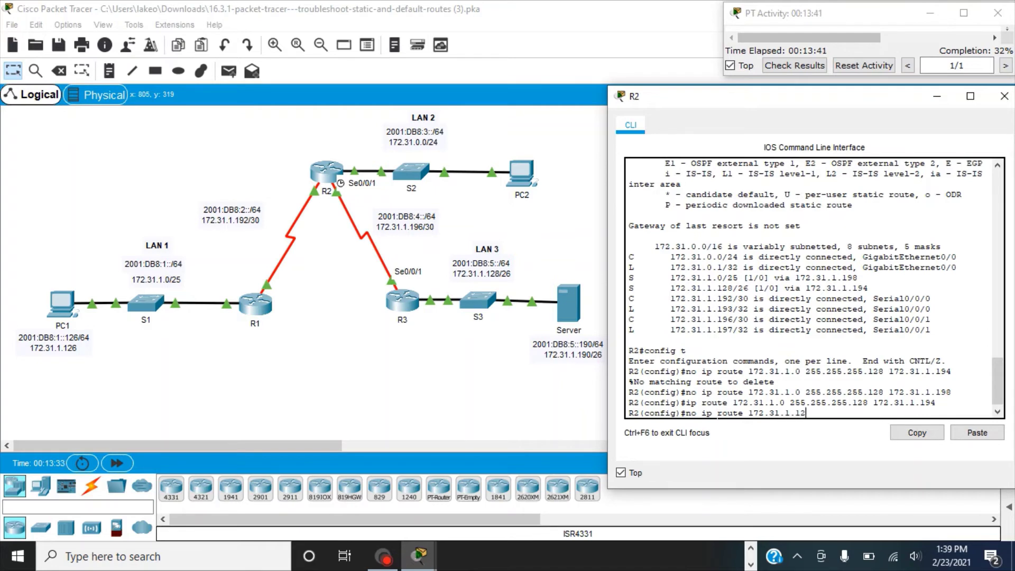
type("8 255.255.255.192")
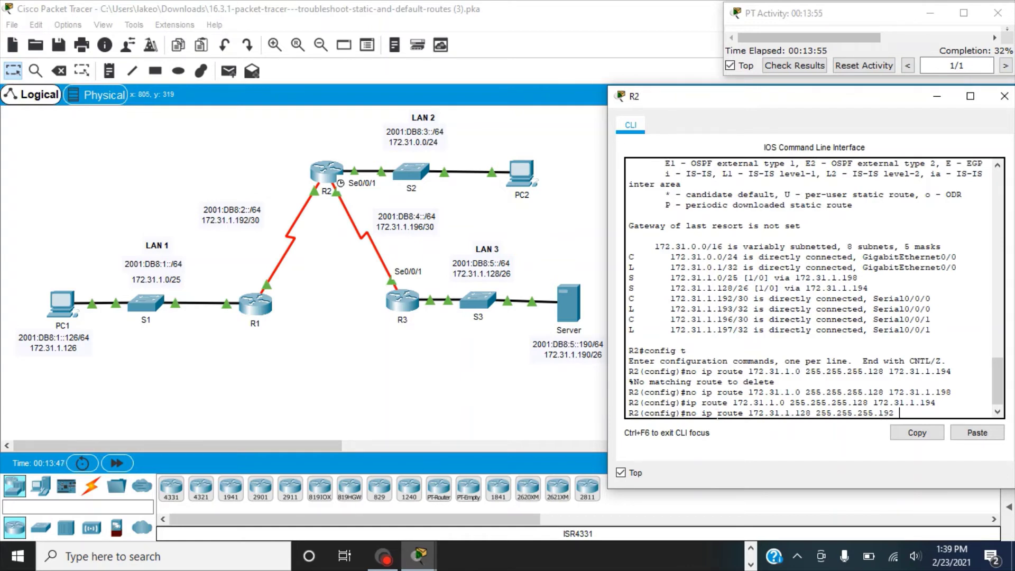
type(" 172.31.1.194")
key("Return")
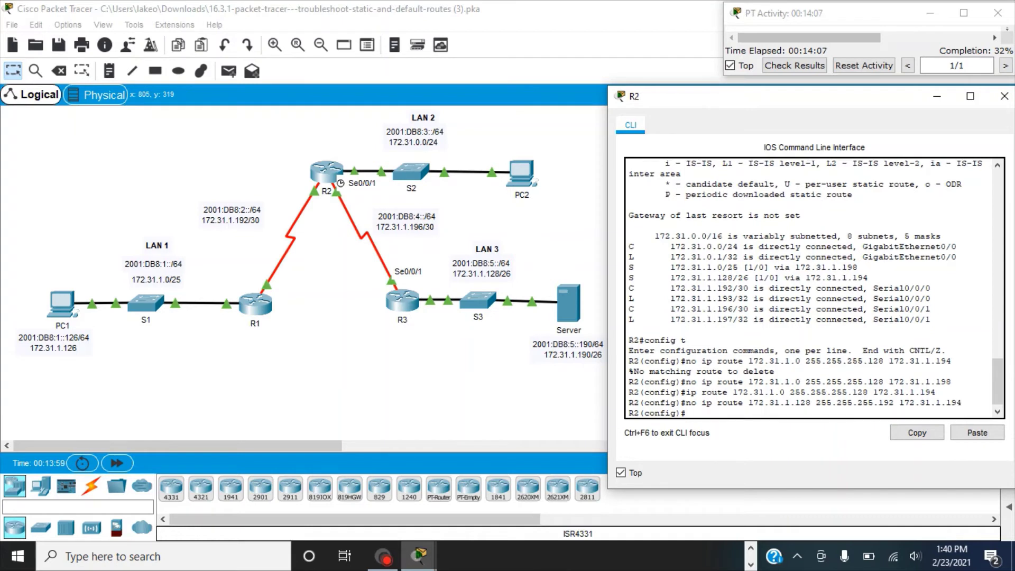
Add a static route on R2 to 172.31.1.128 255.255.255.192 via next hop 172.31.1.198.
type("ip route")
type(" 172,")
type(".31 1.128")
type(" 255.255.255.")
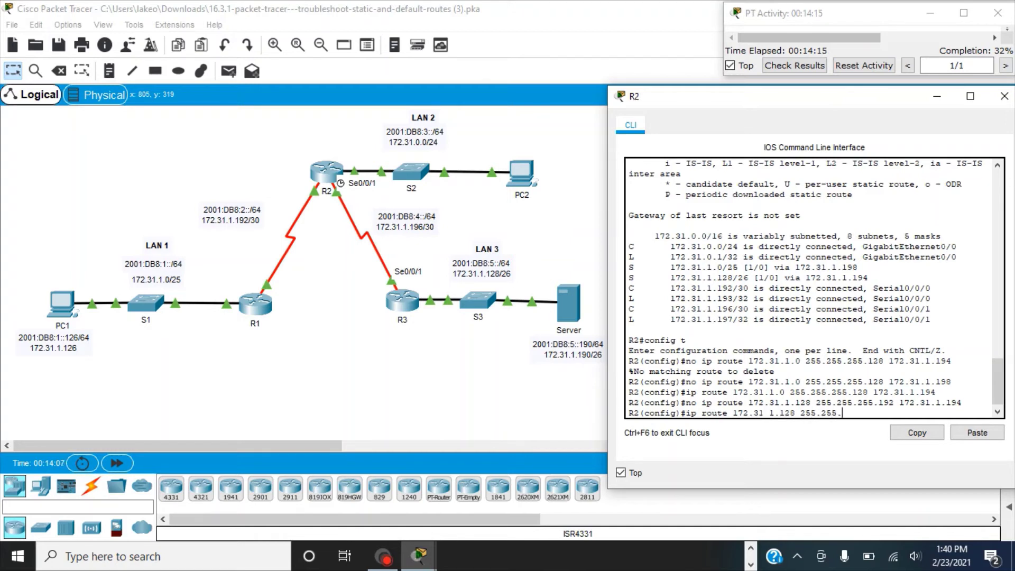
type("192 172.31.1.198")
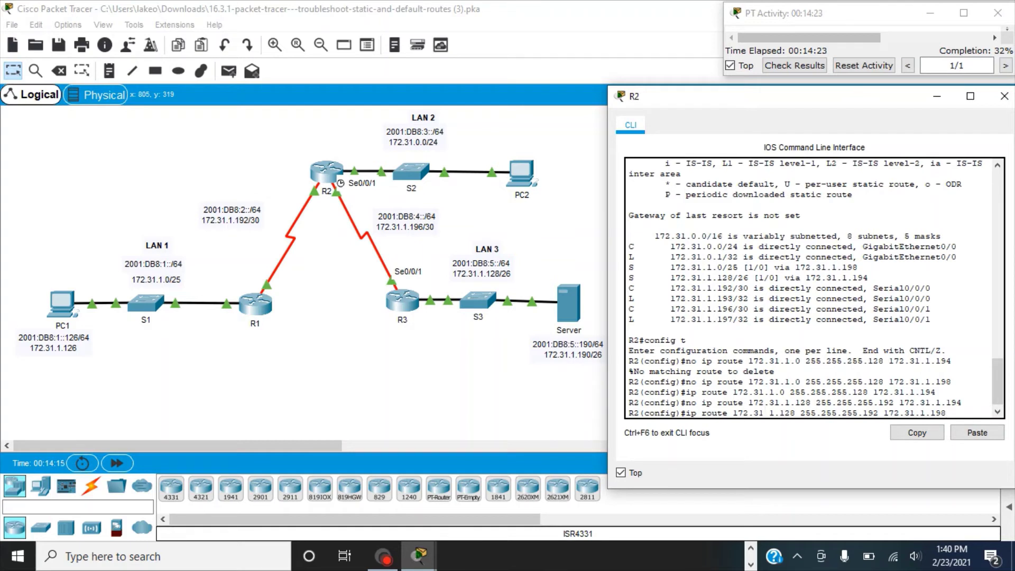
key("Return")
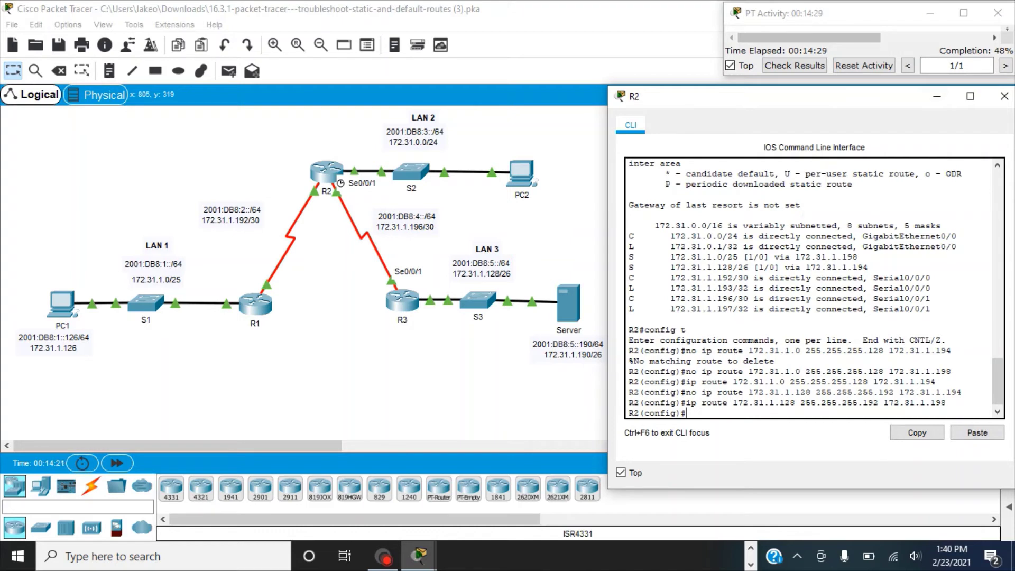
Leave configuration mode on R2, display its IPv6 routing table, and examine the static route via 2001:DB8:2::194.
type("exit")
key("Return")
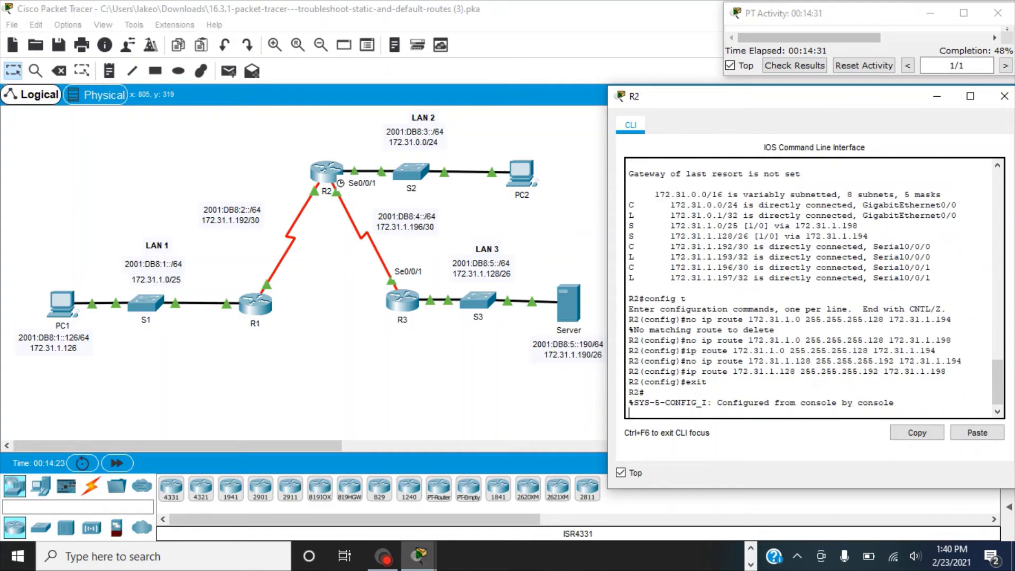
key("Return")
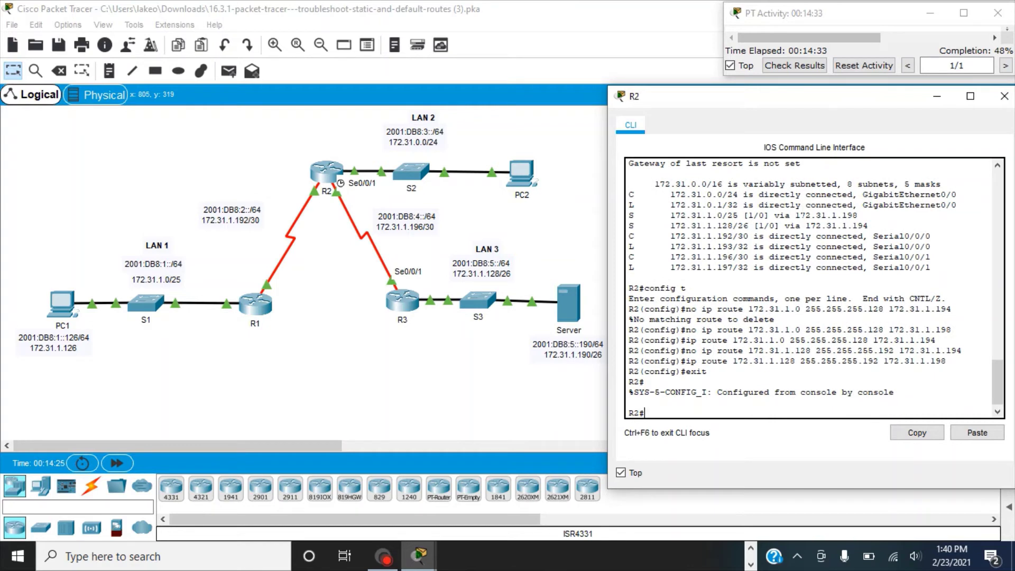
type("show ipv6 route")
key("Return")
key("space")
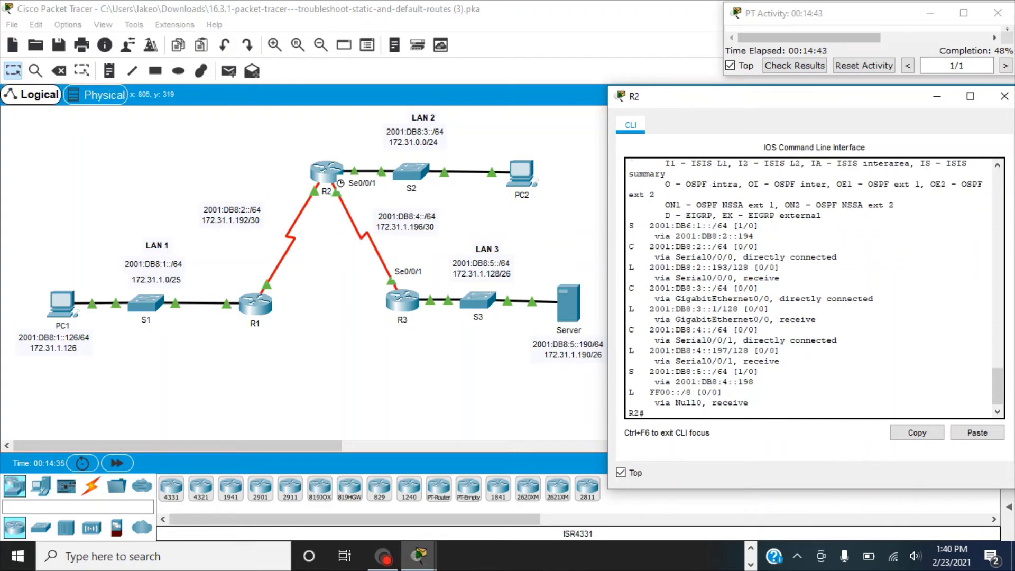
left_click_drag(629, 225, 755, 236)
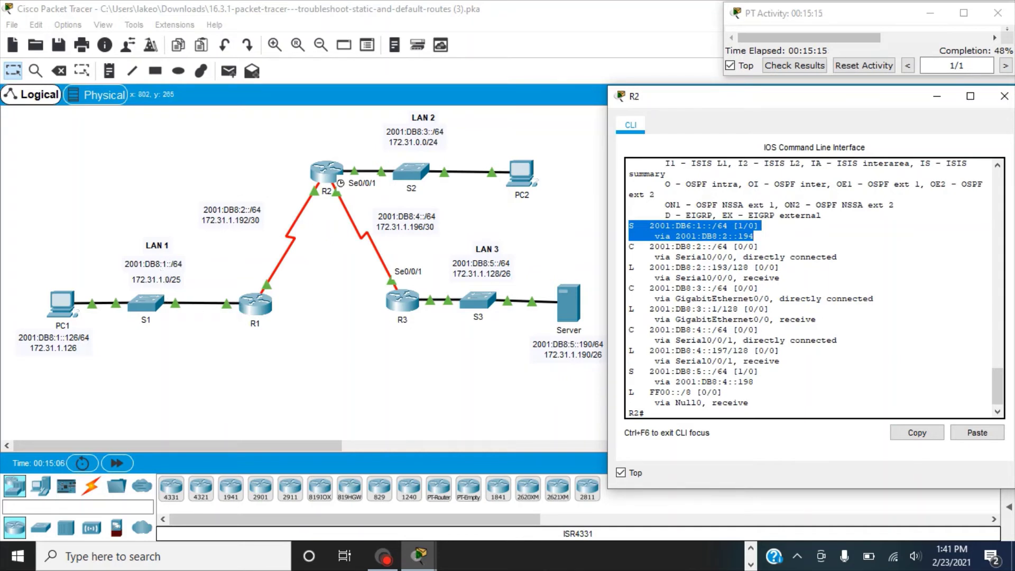
Enter global configuration mode on R2 and remove the IPv6 static route to 2001:db6:1::/64 via 2001:db8:2::194.
left_click(656, 413)
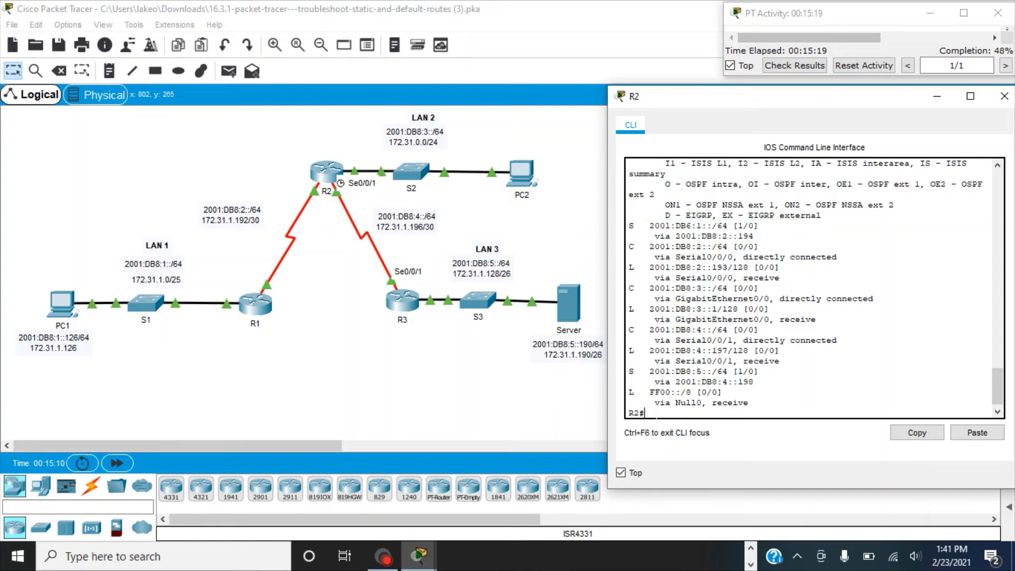
type("config t")
key("Return")
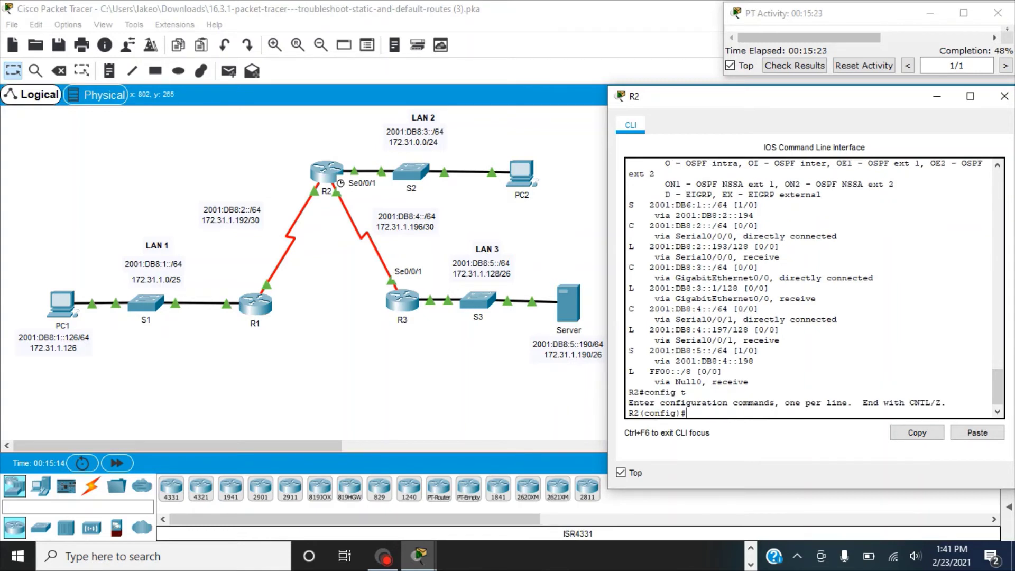
type("no ipv6 route 2001:db6:1")
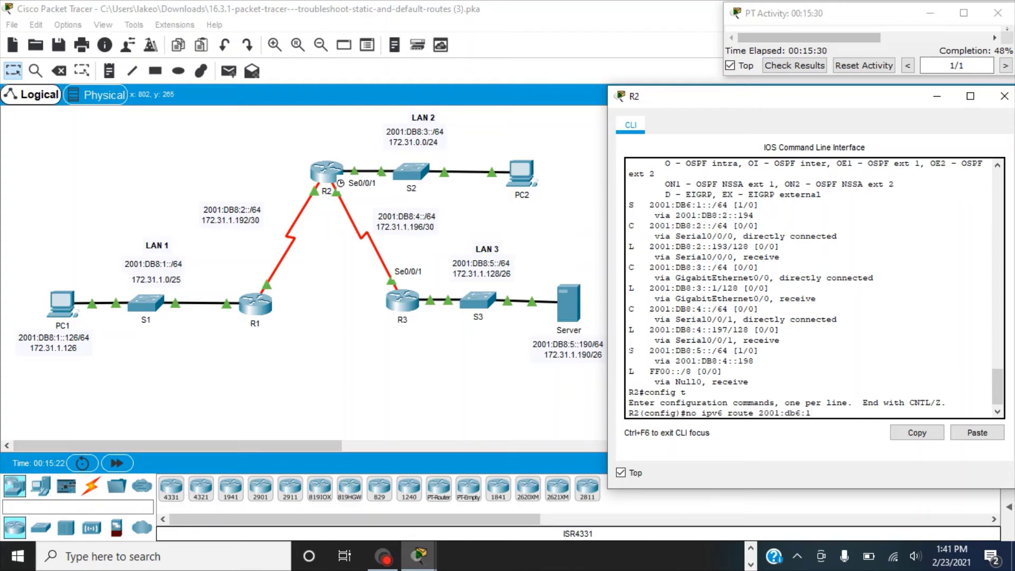
type("::/64 2001:db8:2::194")
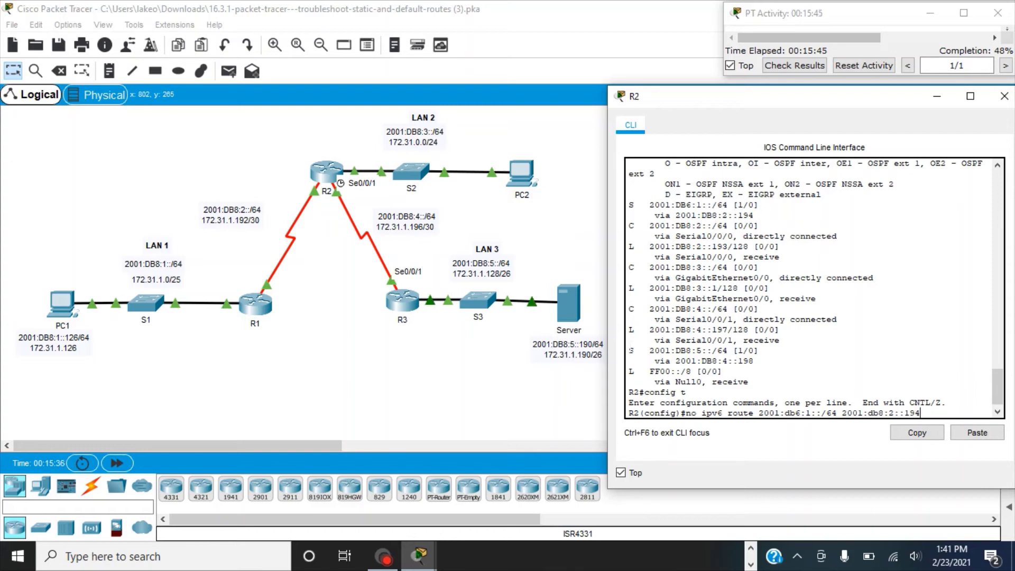
key("Return")
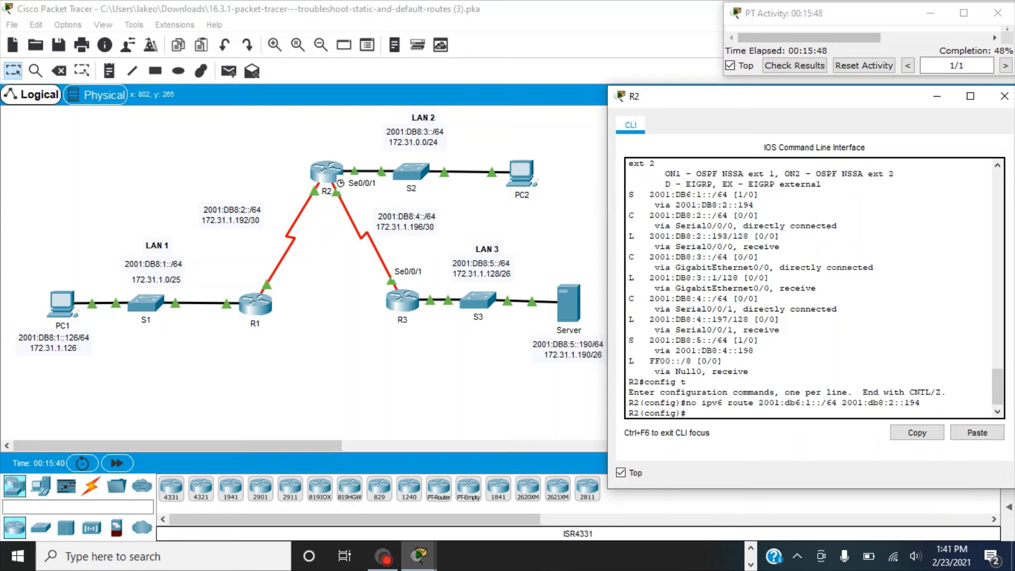
Add an IPv6 static route on R2 to 2001:db8:1::/64 via next hop 2001:db8:2::194, and close R2's window.
type("ipv6 route 2001:db8:1")
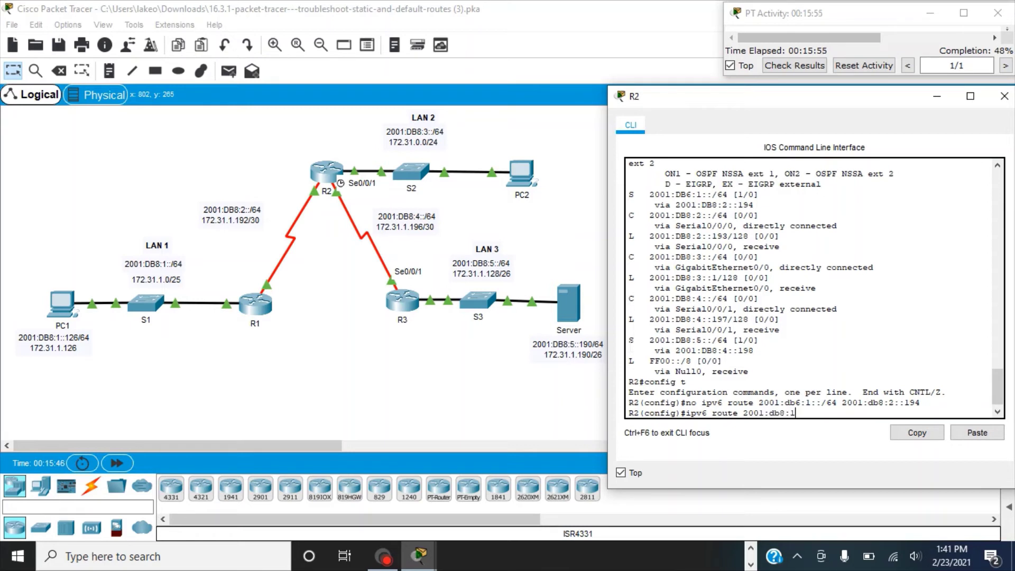
type("::/64 2001:db8:2::194")
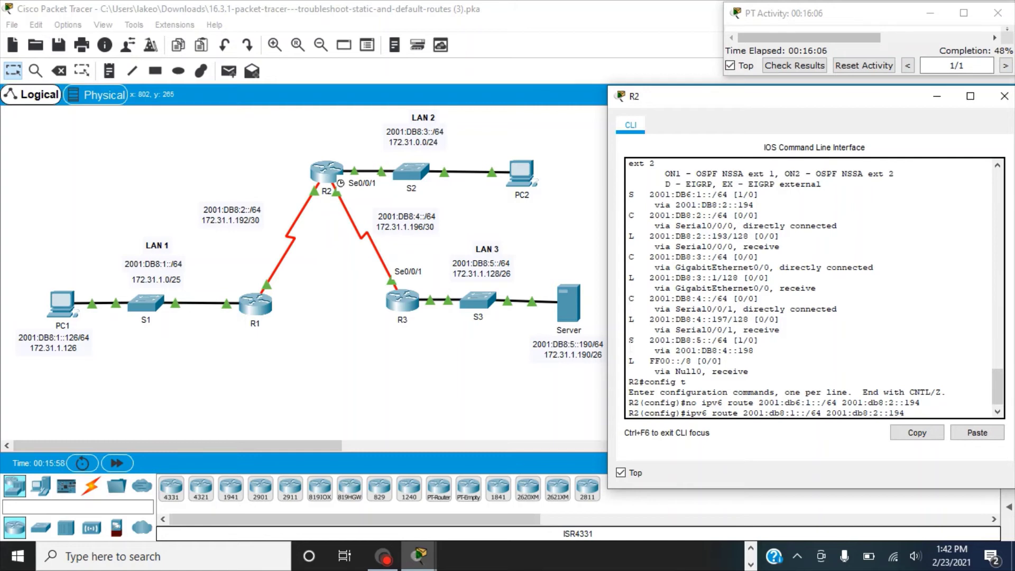
key("Return")
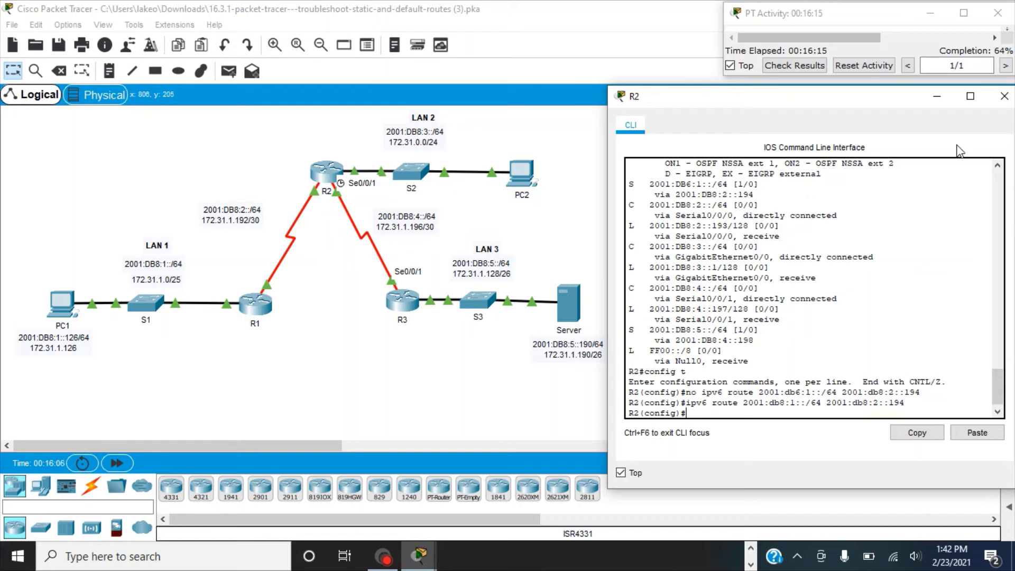
left_click(1004, 96)
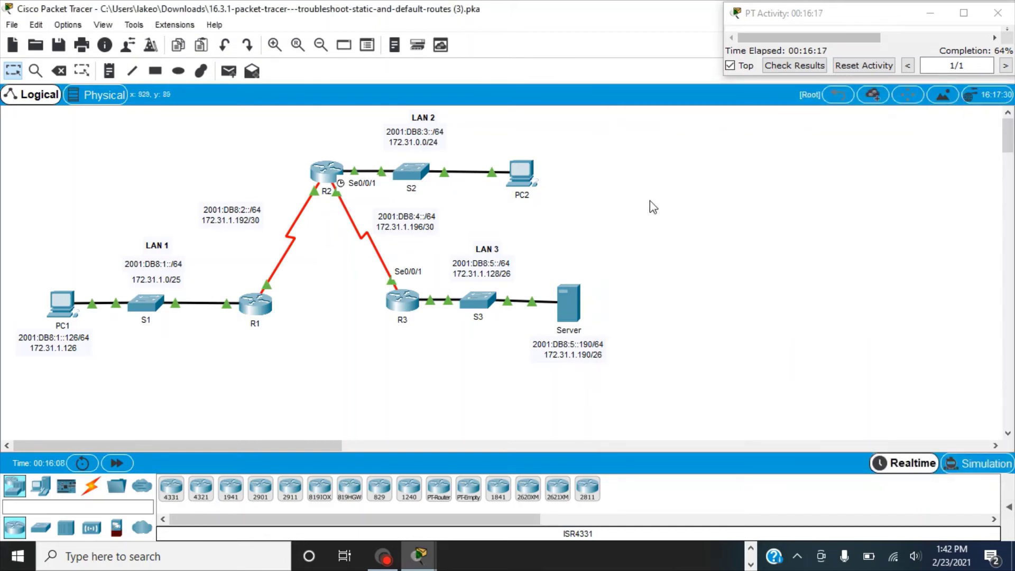
Open R3's command line, keep its window on top beside the topology, and enter privileged EXEC mode.
left_click(406, 306)
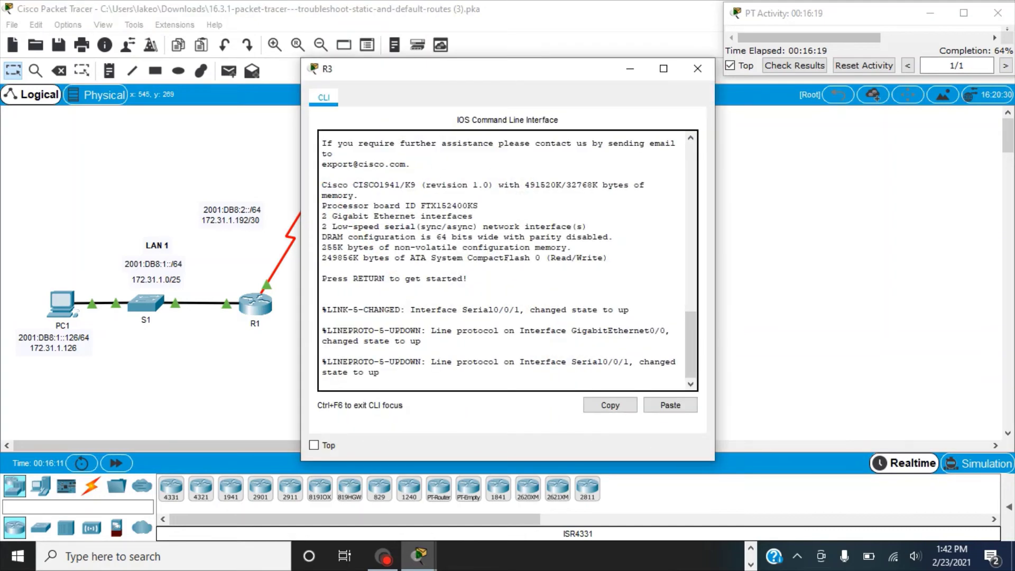
left_click(313, 445)
left_click_drag(418, 71, 718, 95)
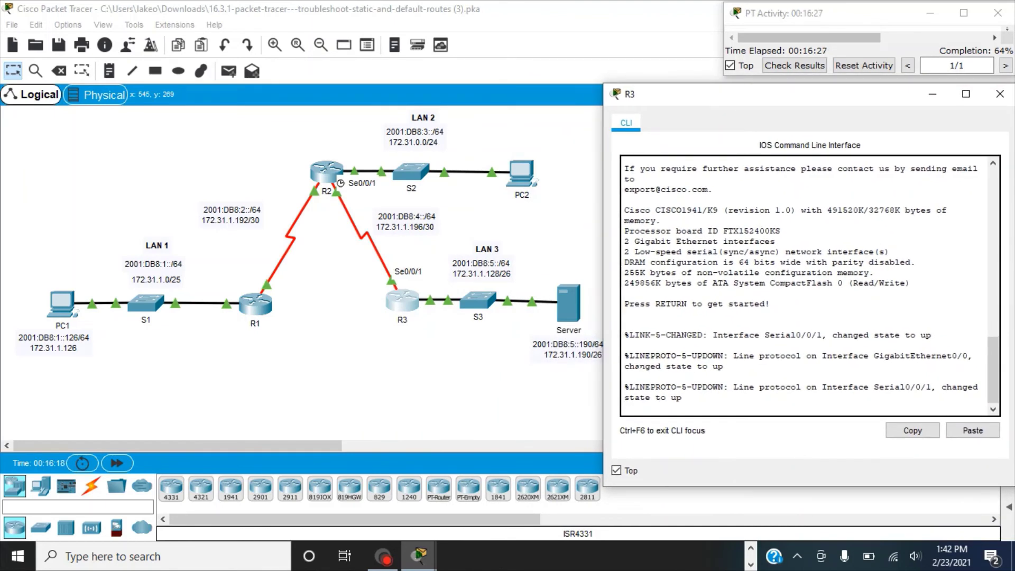
key("Return")
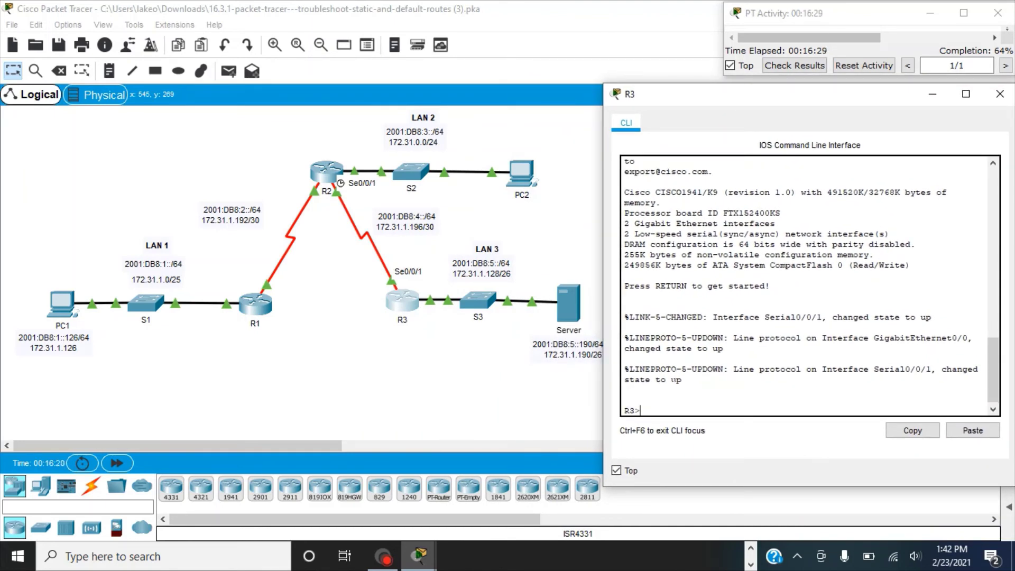
type("enable")
key("Return")
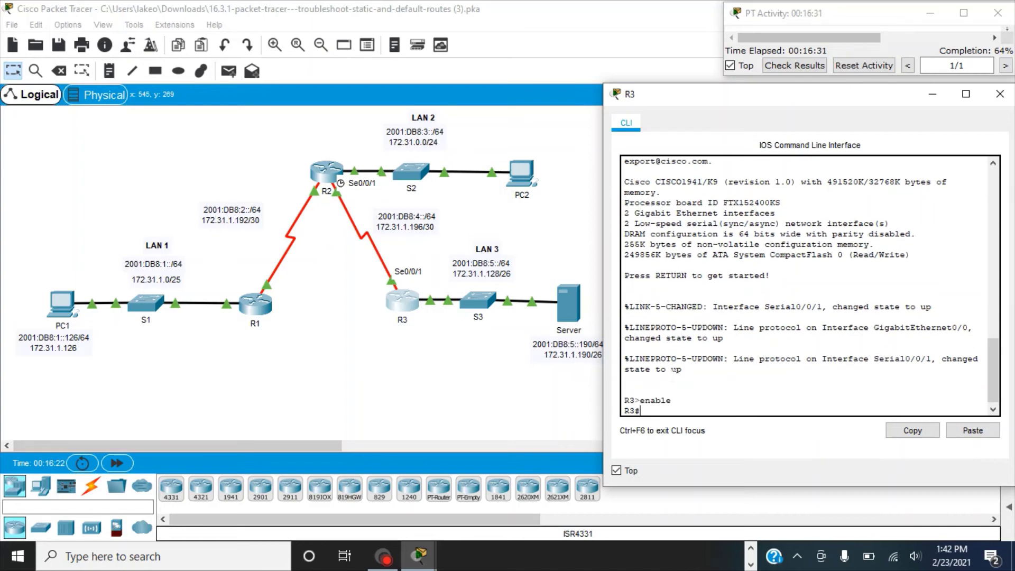
Display R3's IPv4 routing table and examine the static routes to 172.31.0.0/24 and 172.31.1.0/28 against the topology.
type("show ip route")
key("Return")
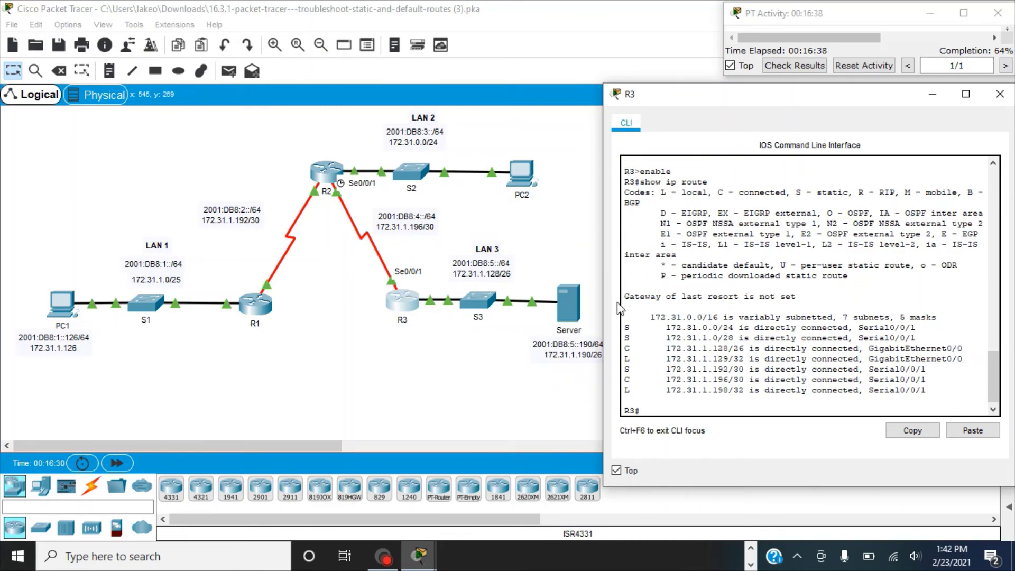
left_click_drag(624, 327, 915, 327)
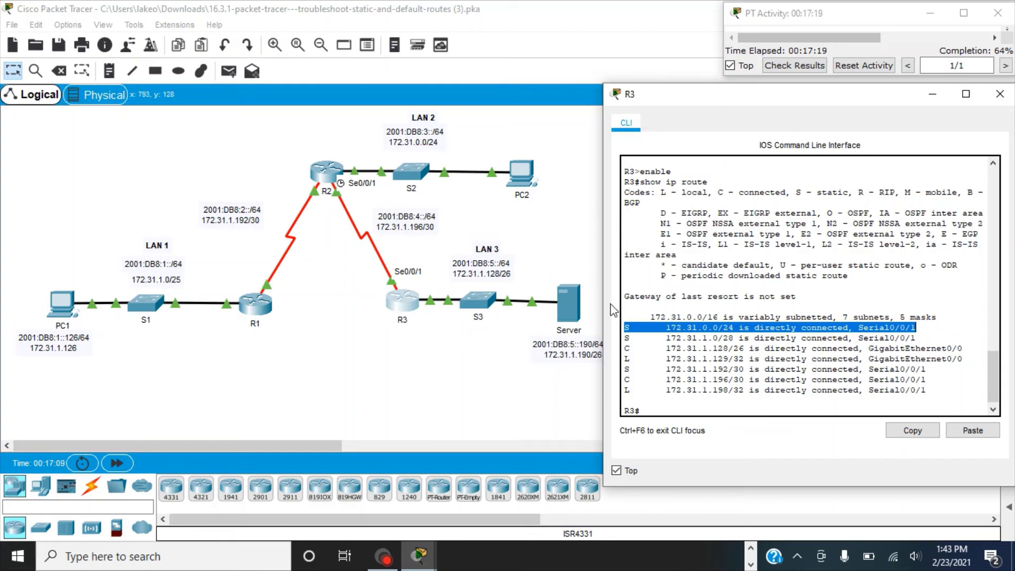
left_click(640, 348)
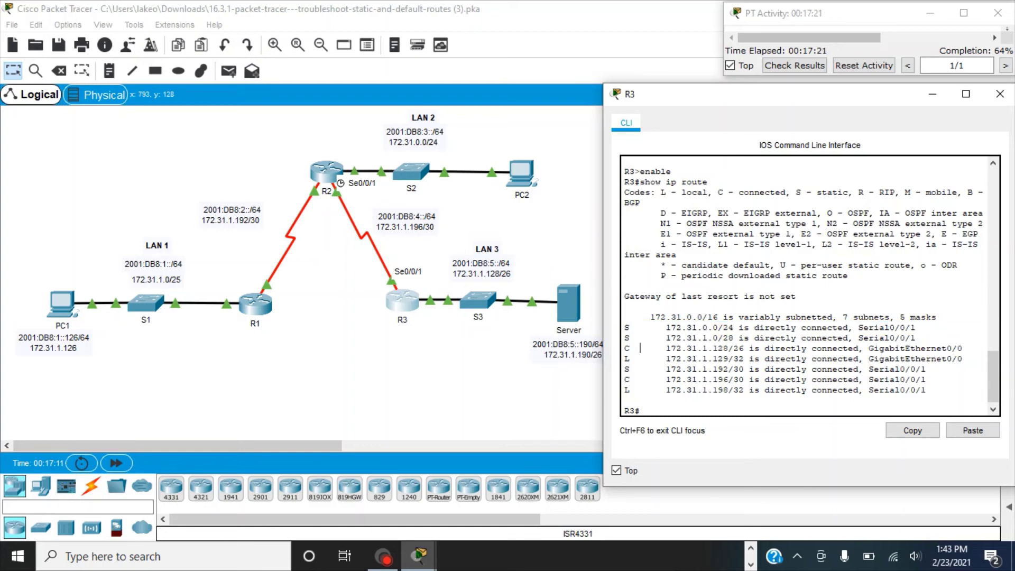
left_click_drag(624, 338, 899, 339)
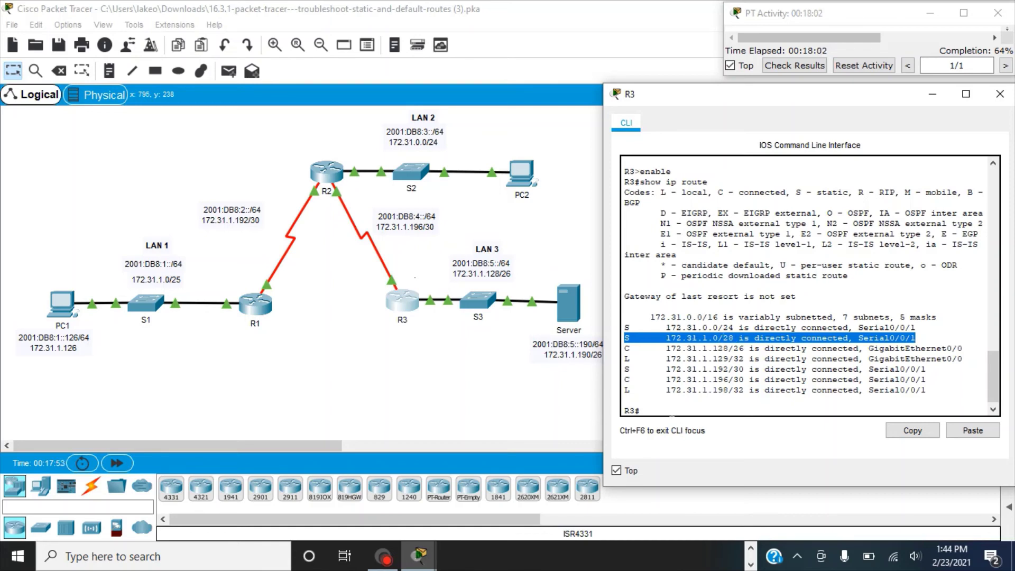
left_click(665, 406)
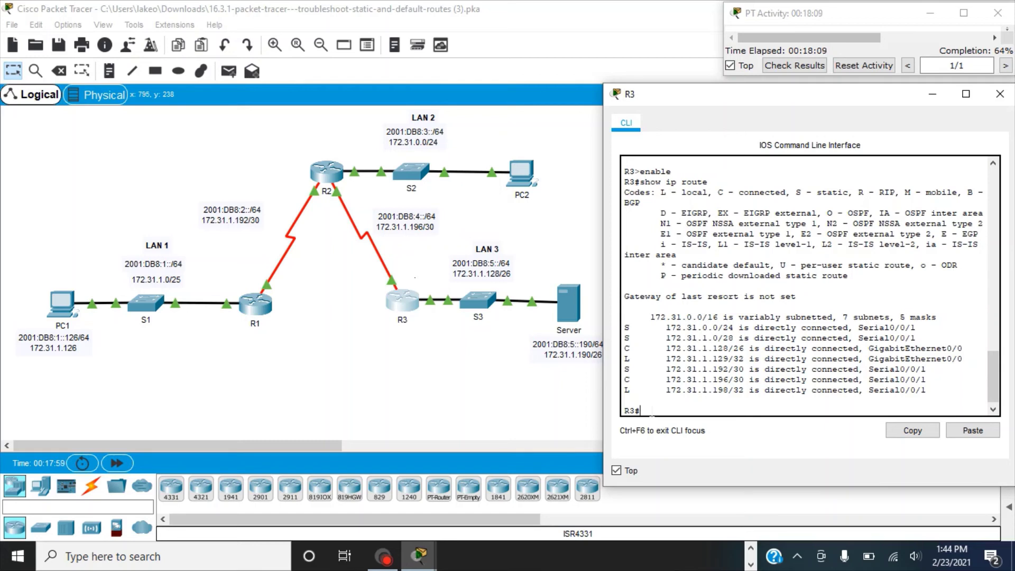
type("no ip ro")
key("BackSpace")
key("BackSpace")
key("BackSpace")
key("BackSpace")
key("BackSpace")
key("BackSpace")
key("BackSpace")
key("BackSpace")
Enter global configuration mode on R3 and remove the static route to 172.31.1.0 255.255.255.240 through Serial 0/0/1.
type("config t")
key("Return")
type("no i")
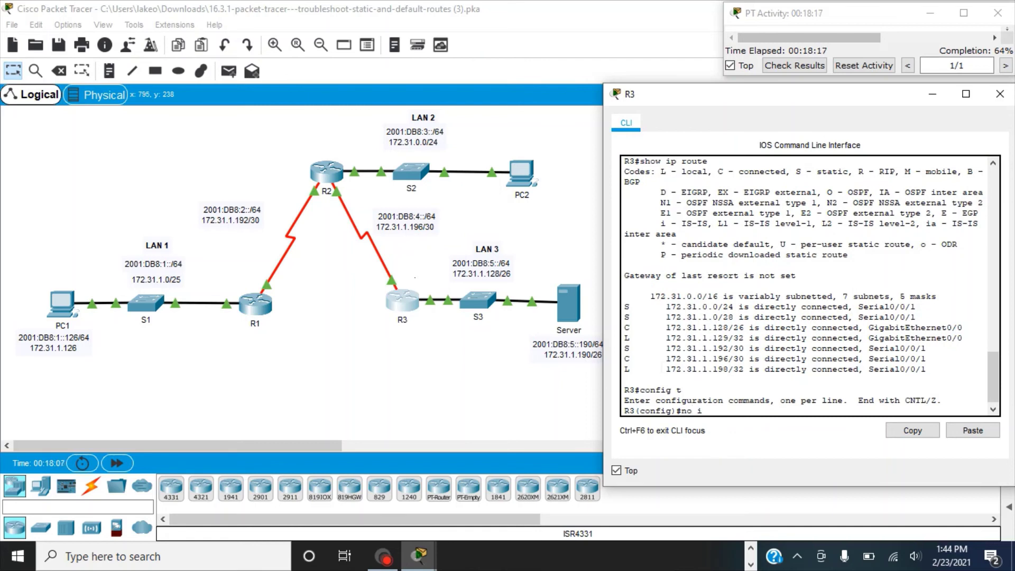
type("p route 172.31.")
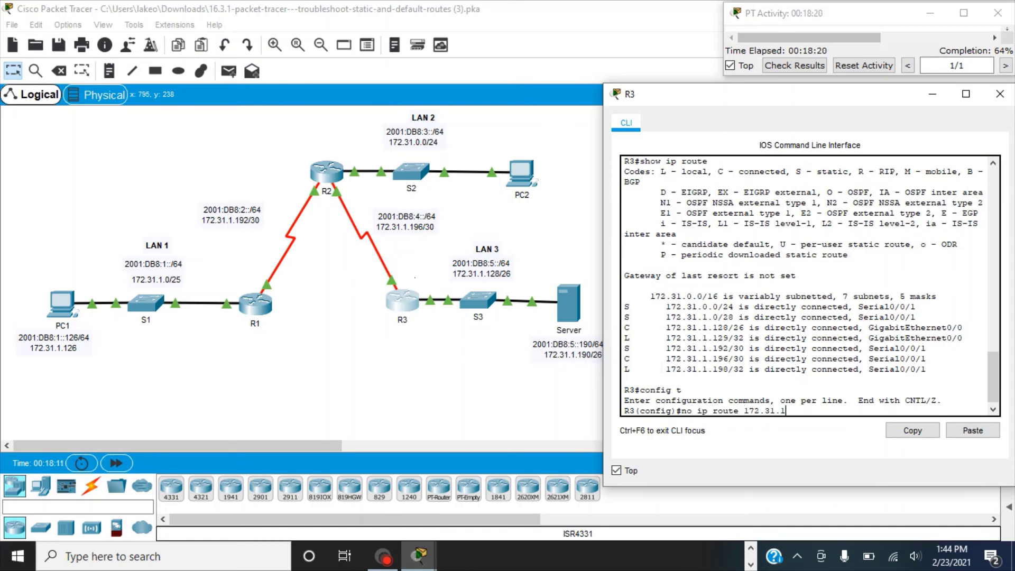
type("1.0 255.255.255.")
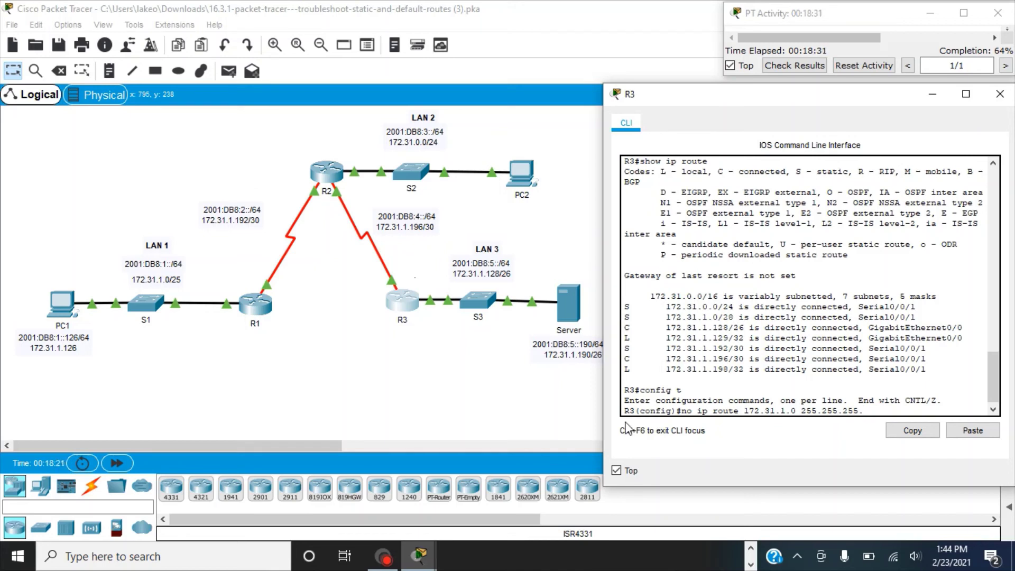
type("240 Serial 0/0/1")
key("Return")
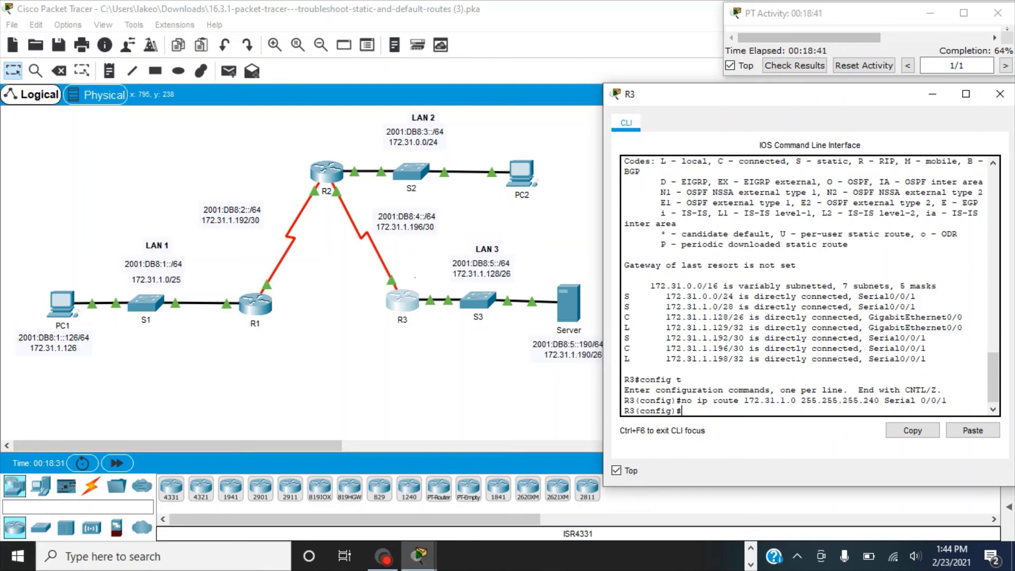
Add a static route on R3 to 172.31.1.0 255.255.255.128 with exit interface Serial 0/0/1.
type("ip route 172.31.1.0 255.255.255.")
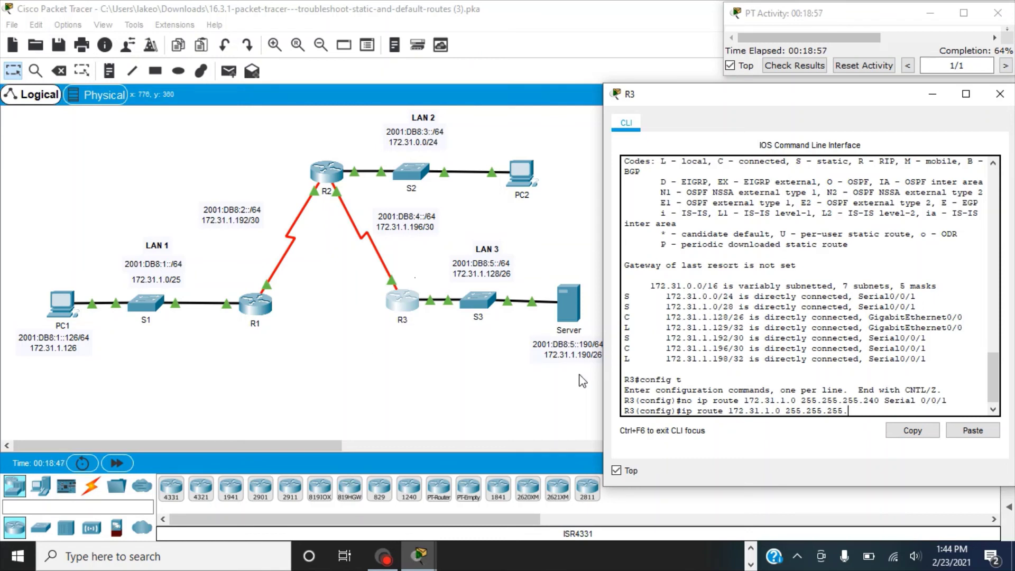
type("128 Serial 0/0/1")
key("Return")
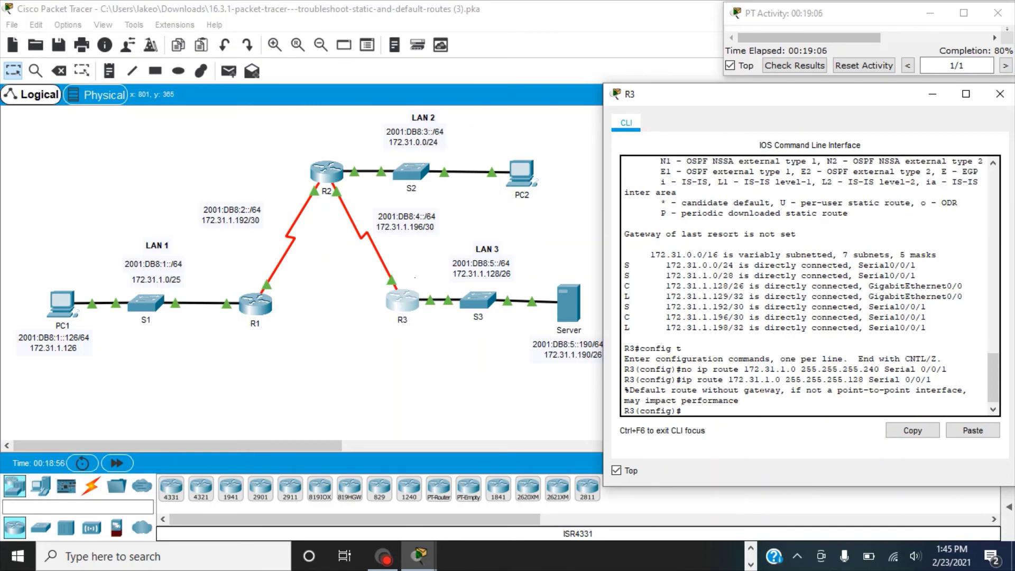
Leave configuration mode on R3 and examine the static routes to 2001:DB8:2::/64 and 2001:DB8:3::/64 in its IPv6 routing table.
type("exit")
key("Return")
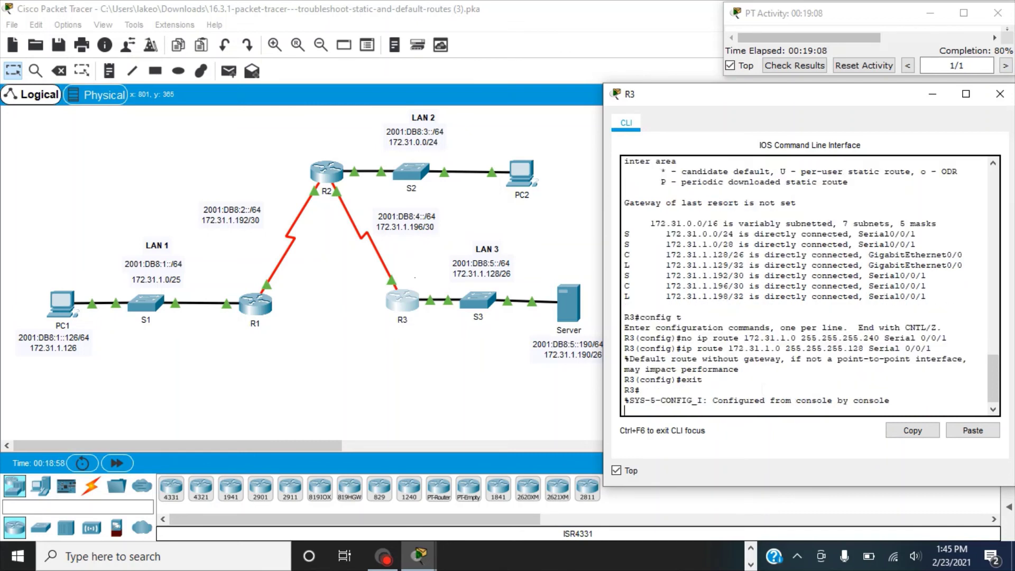
key("Return")
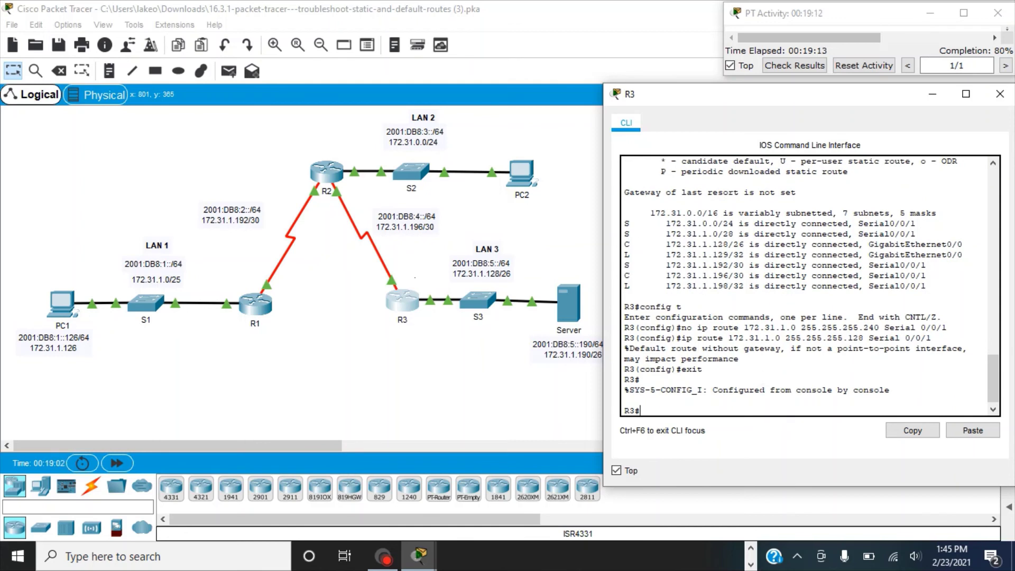
type("show ipv6 route")
key("Return")
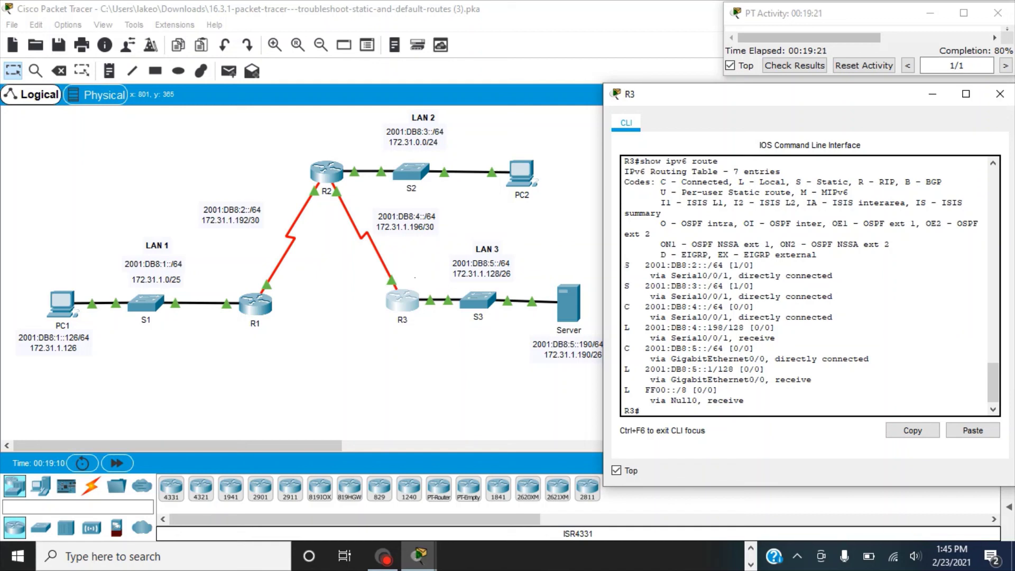
left_click_drag(624, 264, 833, 276)
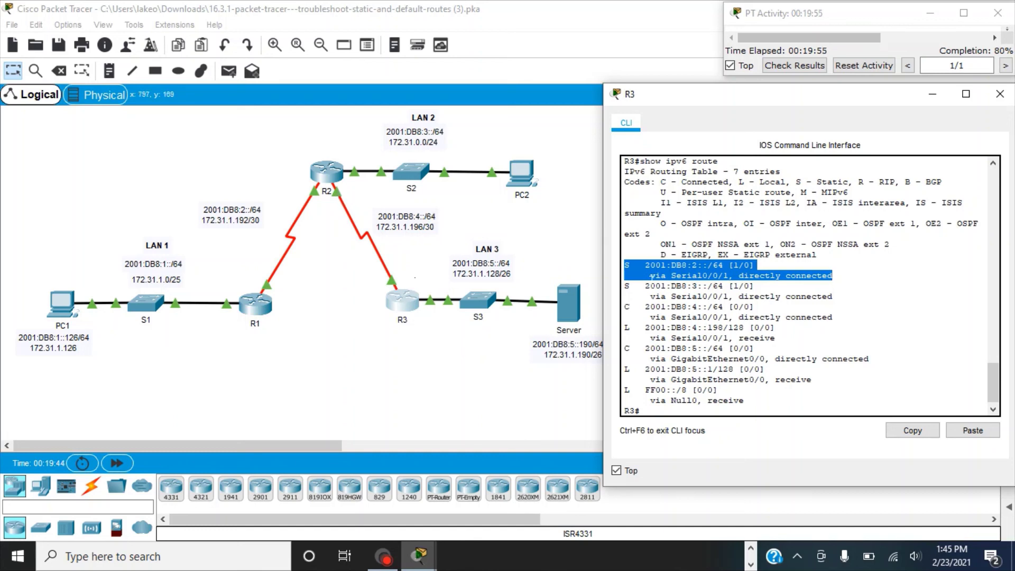
left_click_drag(624, 286, 828, 297)
left_click_drag(755, 307, 833, 296)
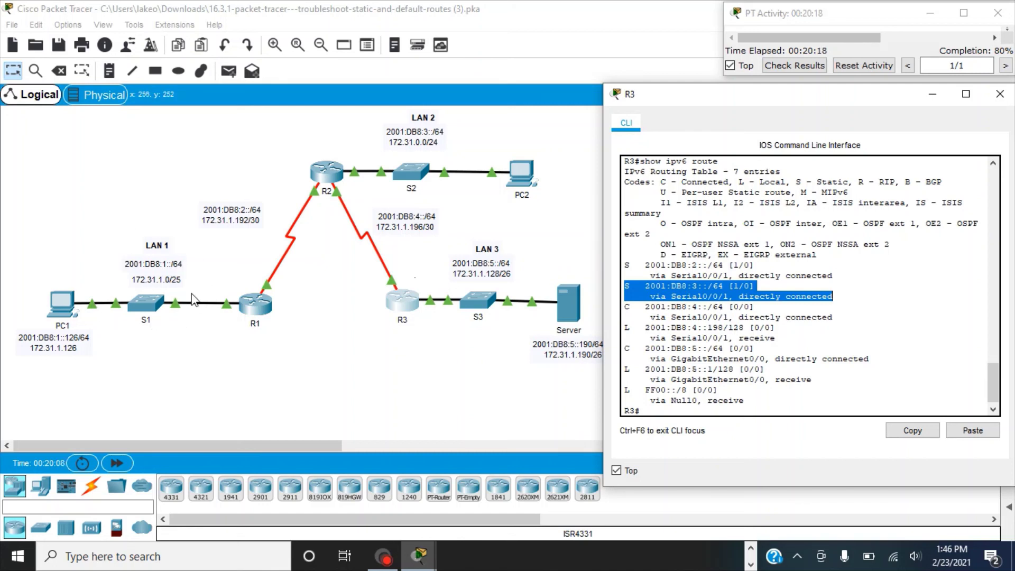
Enter global configuration mode on R3 and add an IPv6 static route to 2001:db8:1::/64 through serial 0/0/1.
left_click(641, 411)
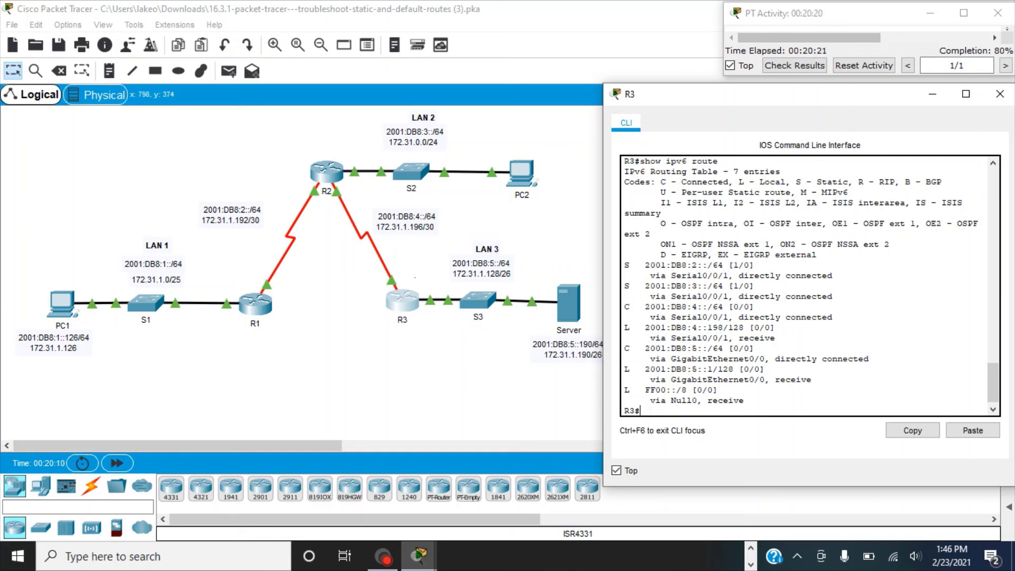
type("config t")
key("Return")
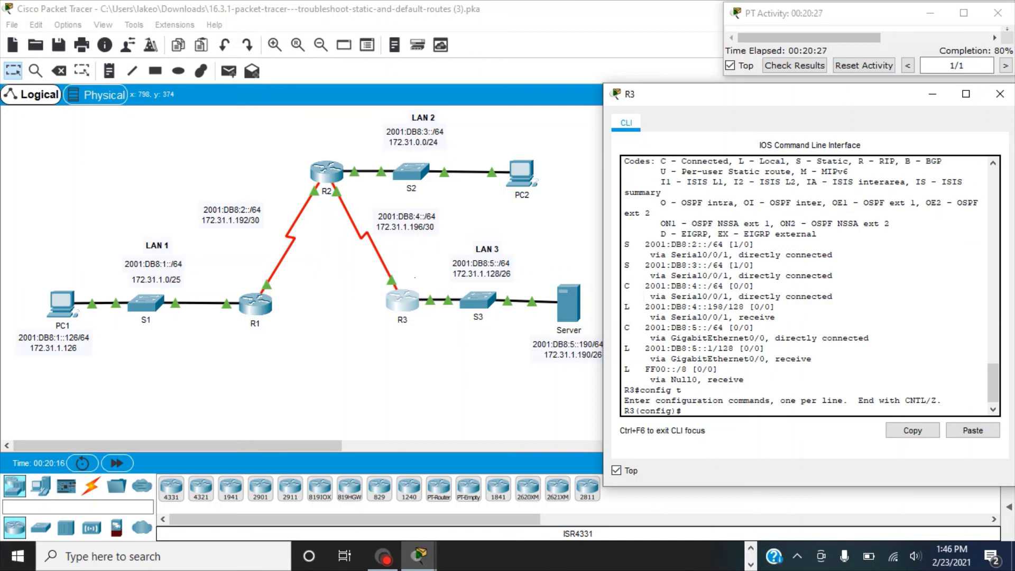
type("ipv6 route 2001:db8:1::/64 seri")
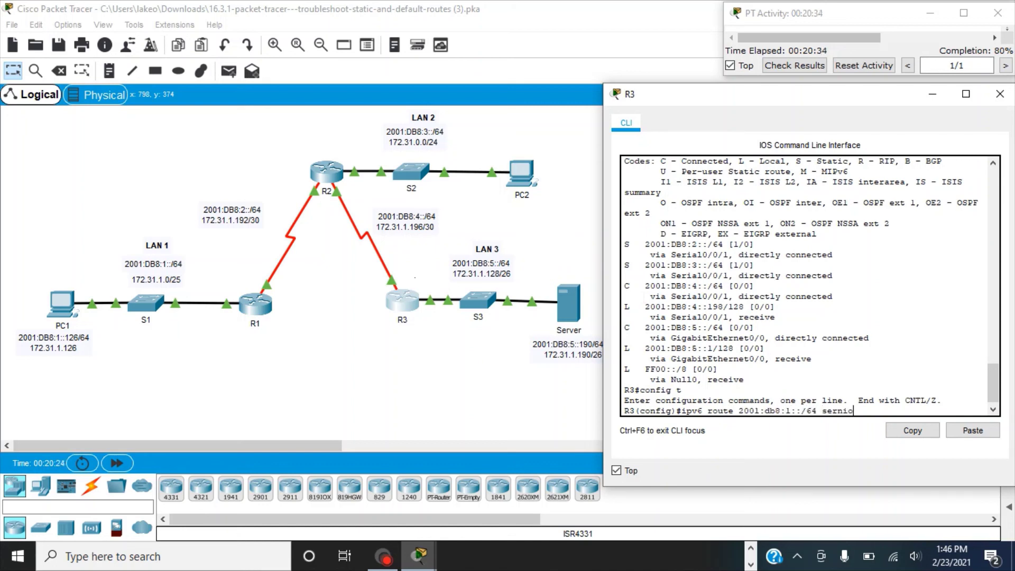
type("al 0/0/1")
key("Return")
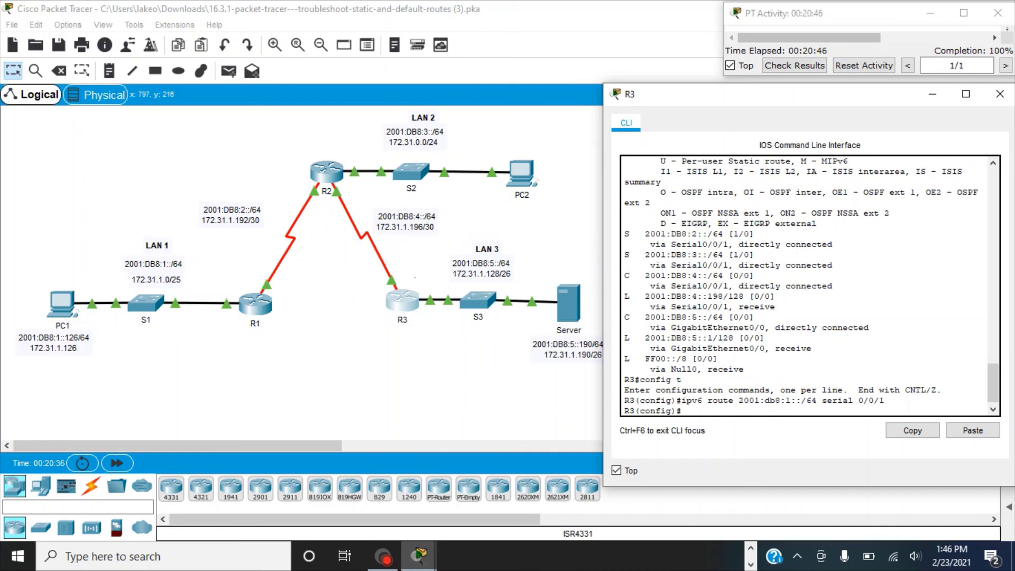